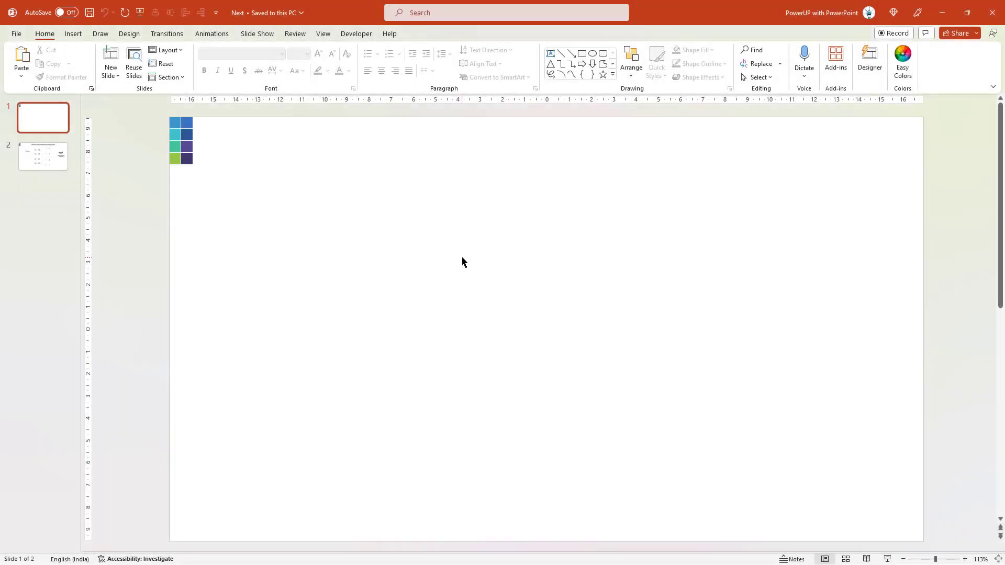
Step: Switch on the slide guides so centre alignment lines appear across the blank slide
left_click(321, 34)
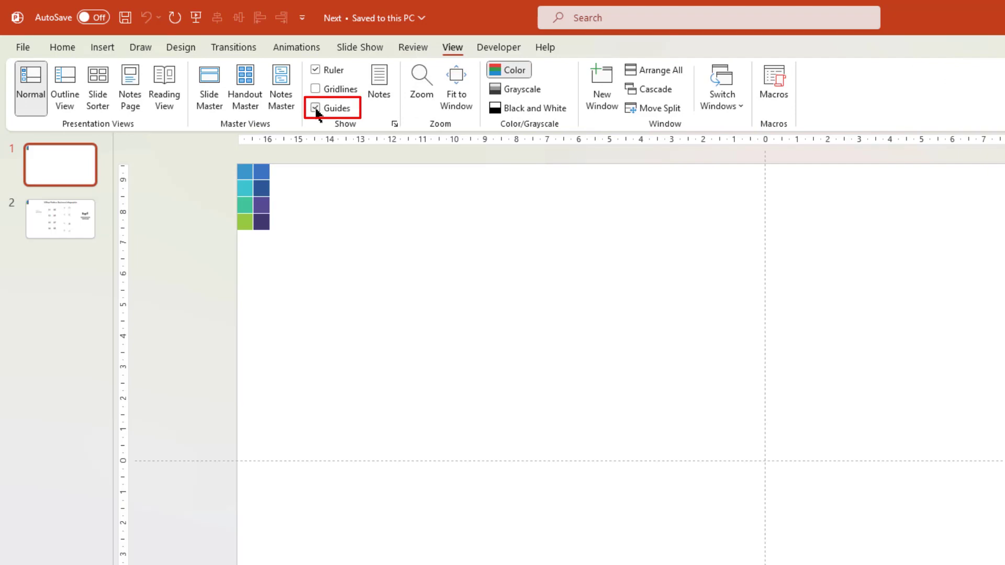
left_click(103, 47)
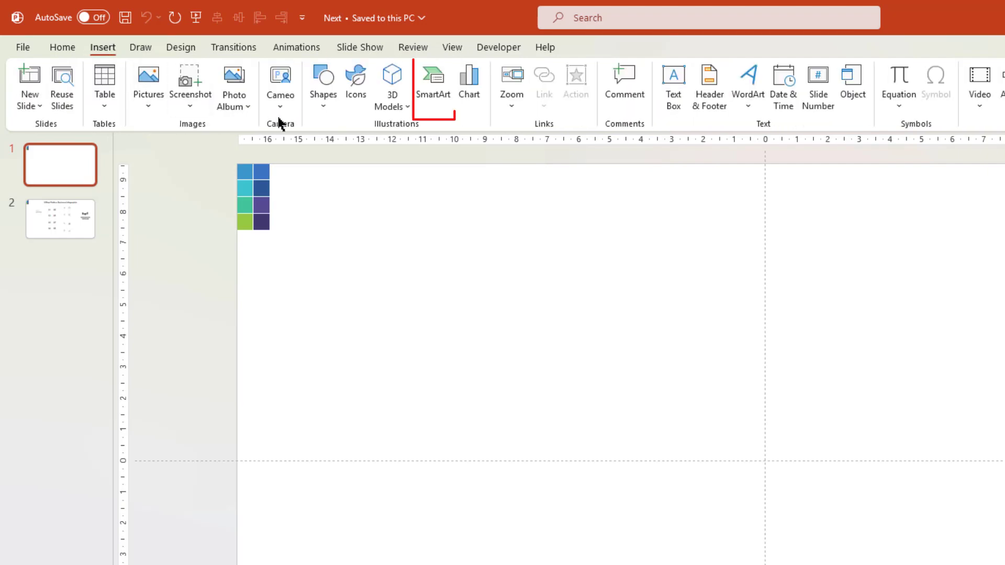
Step: Insert a Basic Cycle SmartArt diagram from the Cycle category
left_click(430, 110)
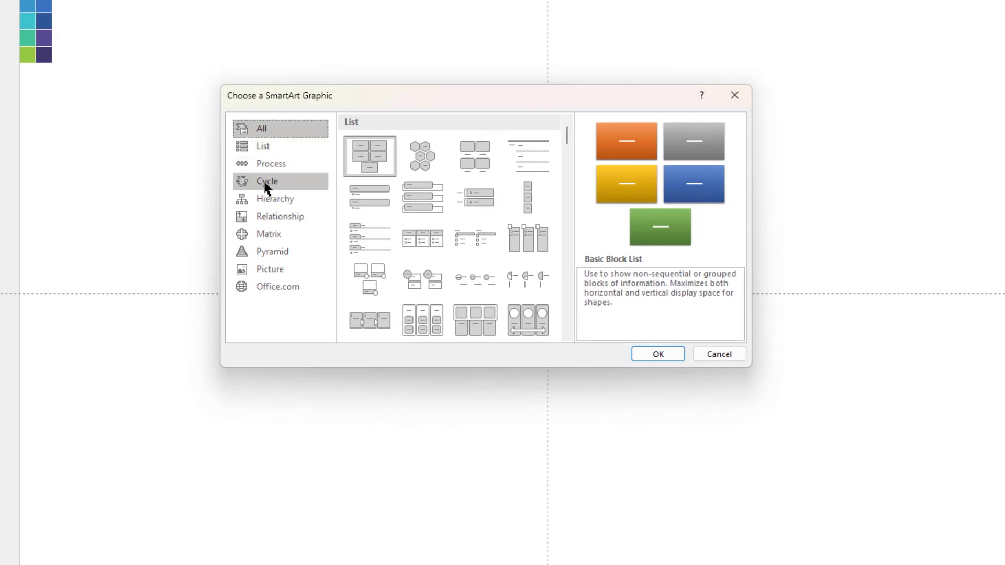
left_click(266, 183)
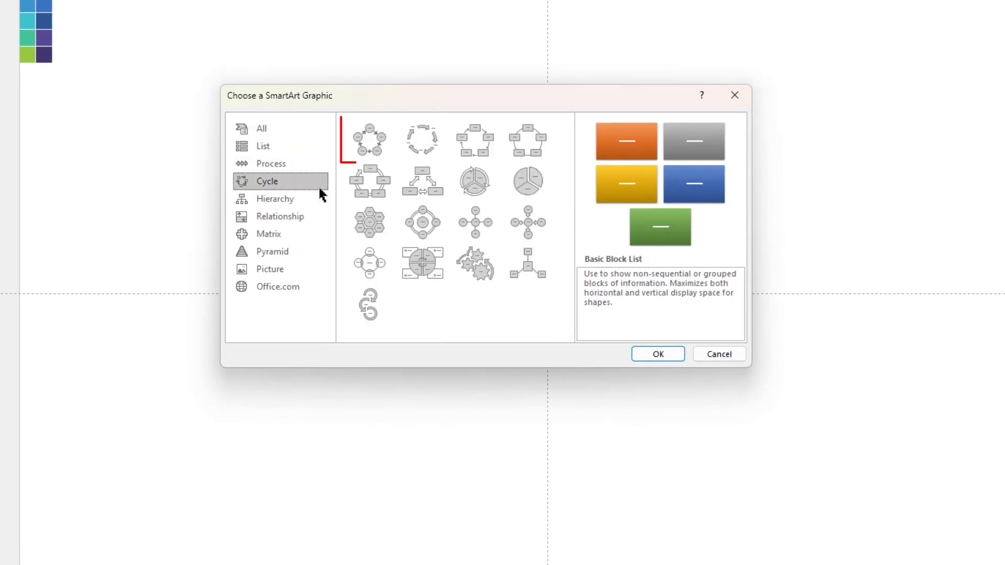
left_click(370, 152)
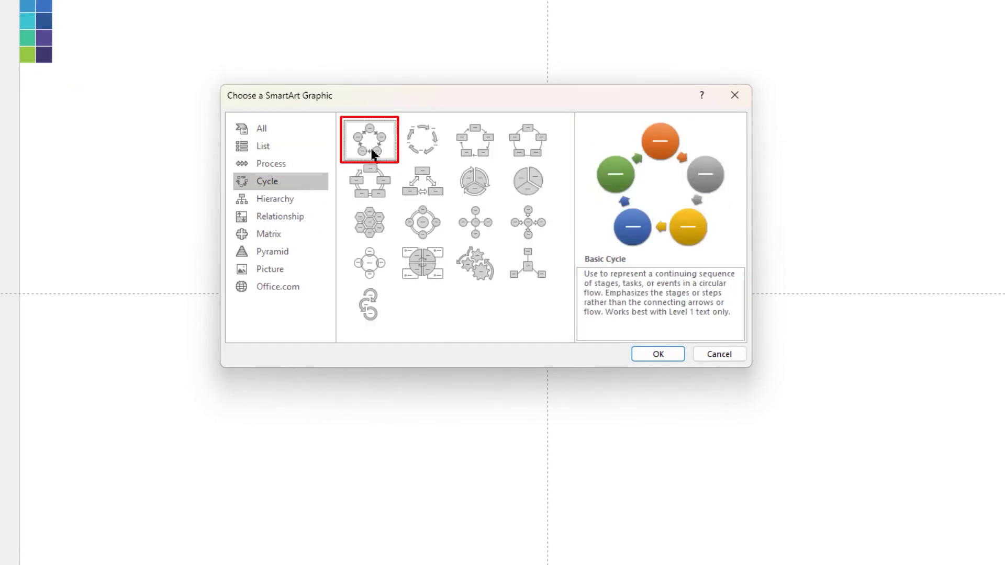
left_click(655, 353)
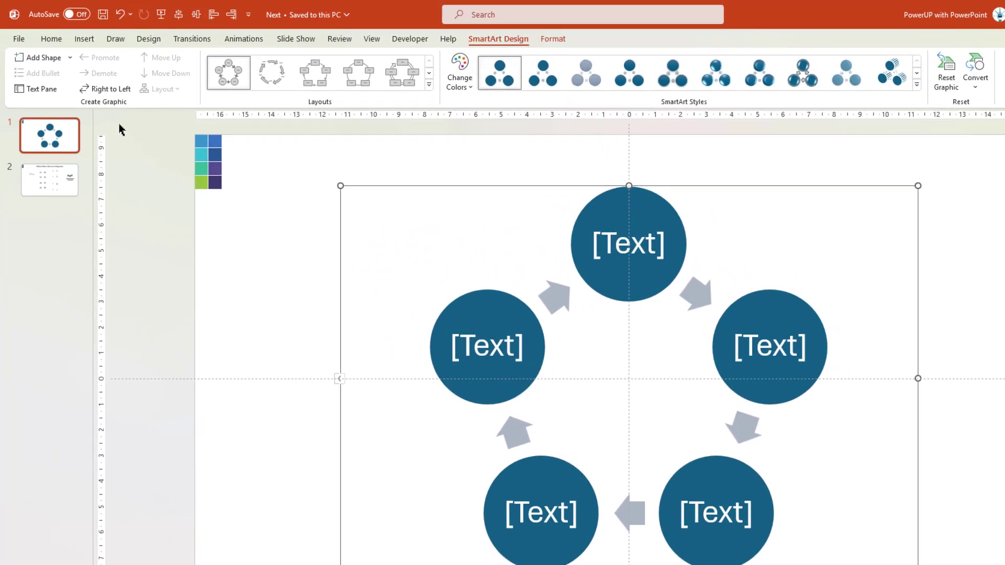
Step: Add five more shapes to make a ring of ten circles, then select the diagram
left_click(53, 61)
left_click(53, 61)
left_click(53, 60)
left_click(53, 60)
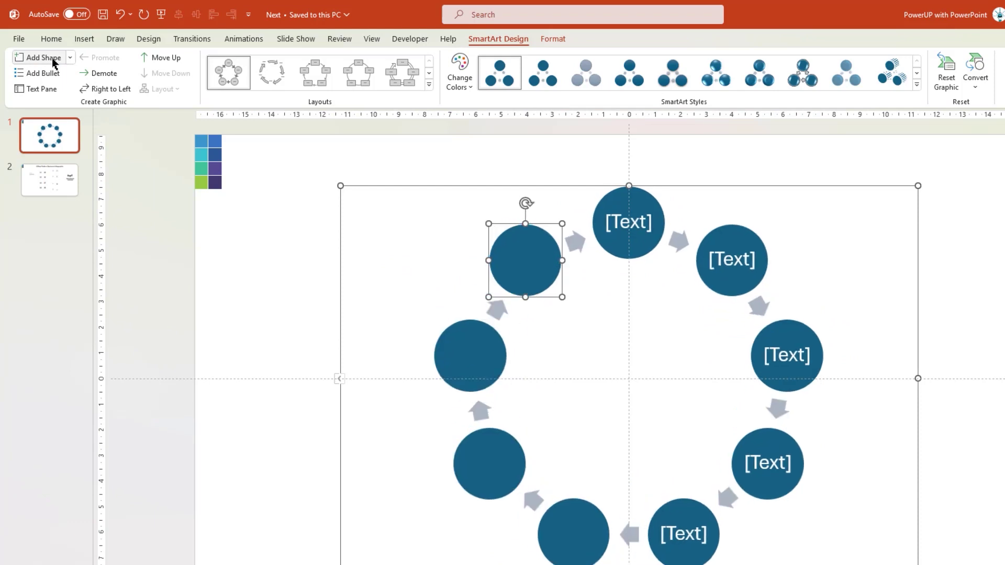
left_click(53, 60)
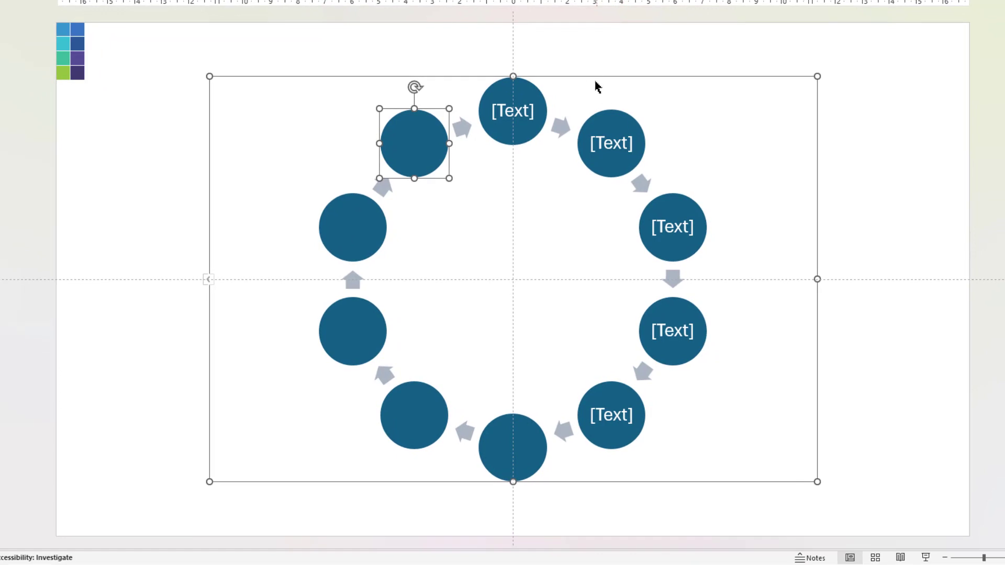
left_click(592, 75)
Step: Ungroup the SmartArt twice into separate circles and arrows
right_click(592, 75)
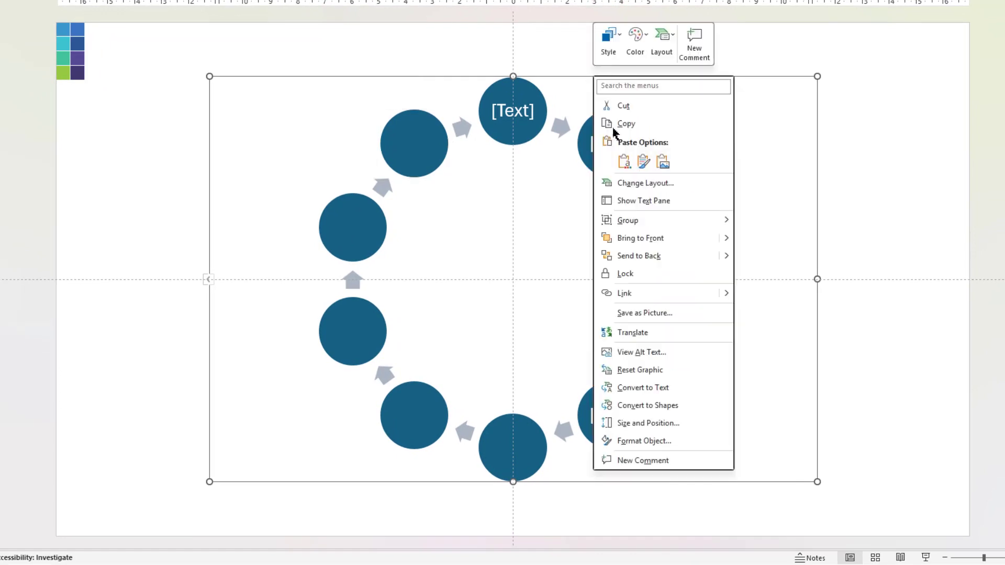
mouse_move(642, 220)
left_click(755, 258)
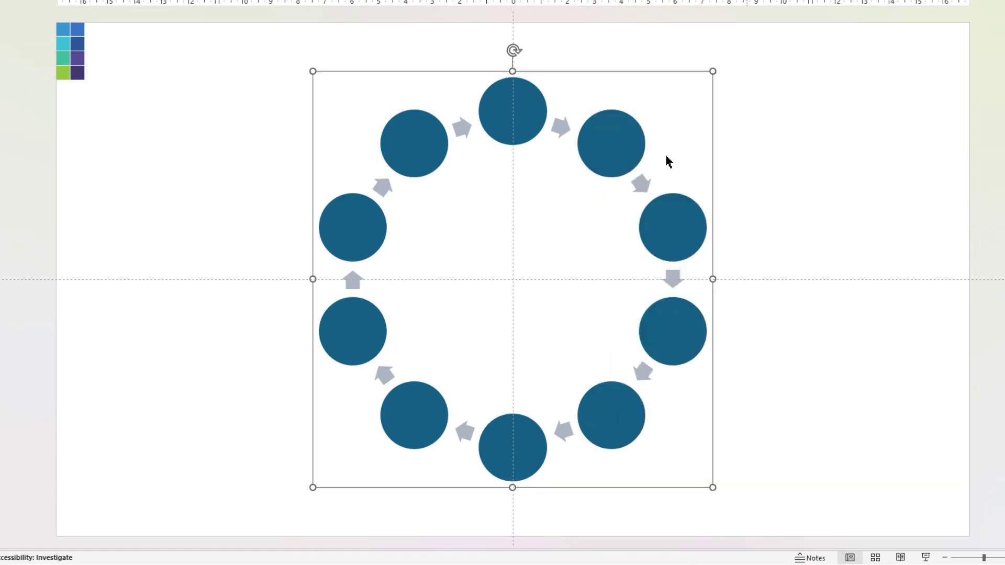
right_click(601, 75)
mouse_move(639, 179)
left_click(777, 222)
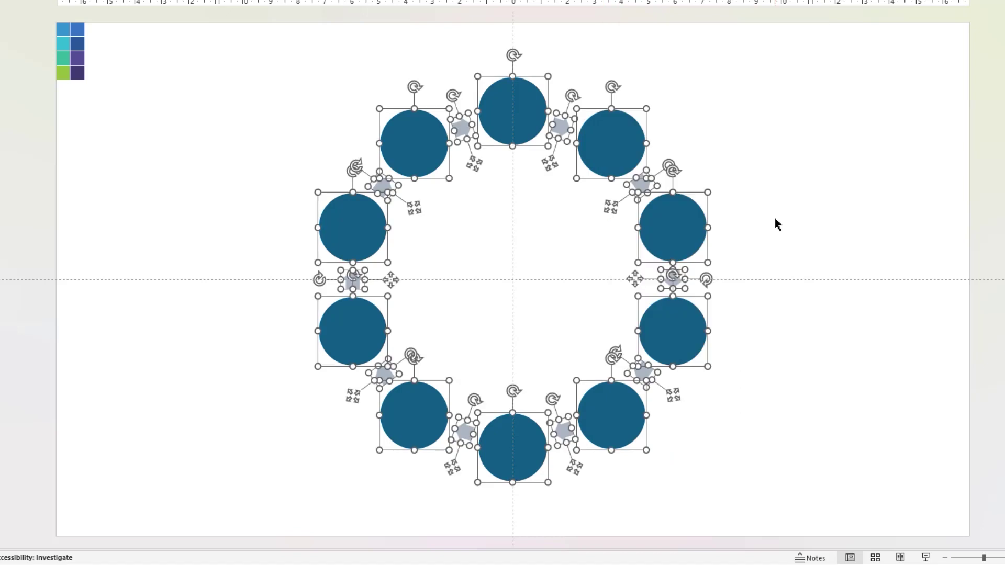
Step: Delete the arrows and the top and bottom circles, keeping the eight side circles
left_click(614, 145, "shift")
left_click(679, 229, "shift")
left_click(624, 412, "shift")
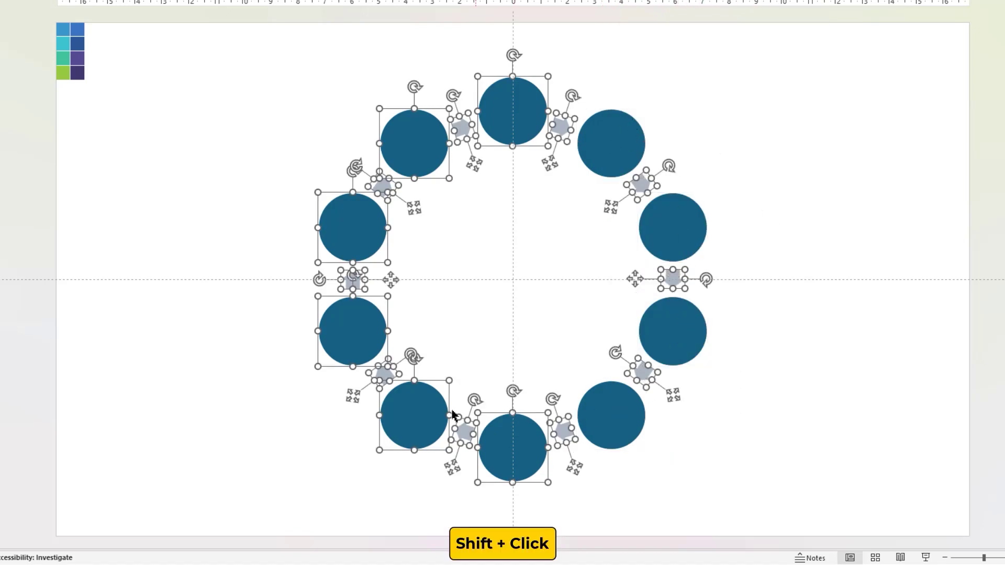
left_click(417, 415, "shift")
left_click(352, 330, "shift")
left_click(352, 228, "shift")
left_click(408, 135, "shift")
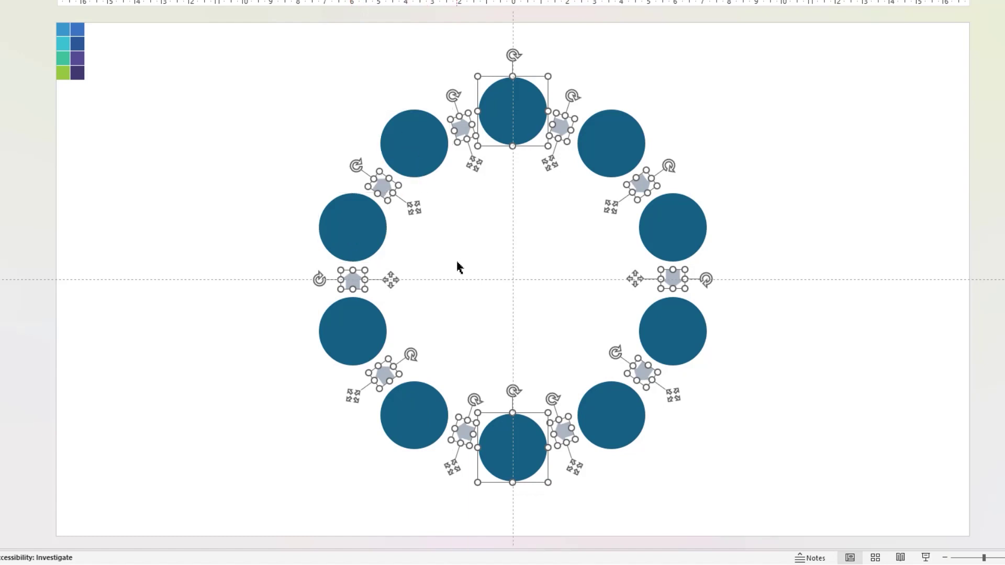
key("Delete")
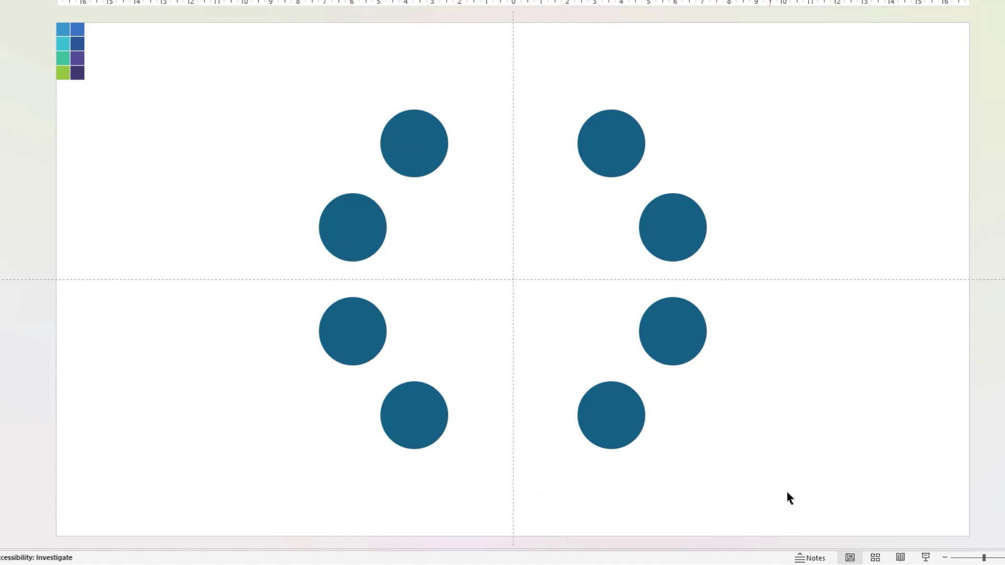
Step: Enlarge all eight remaining circles evenly about their centres
left_click_drag(806, 503, 233, 67)
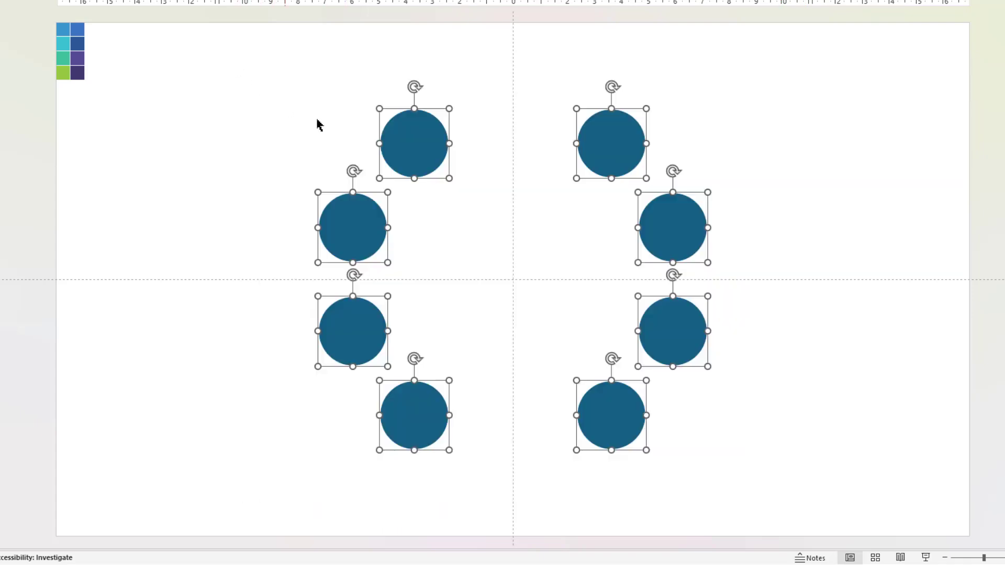
left_click_drag(449, 180, 458, 186)
left_click(458, 229)
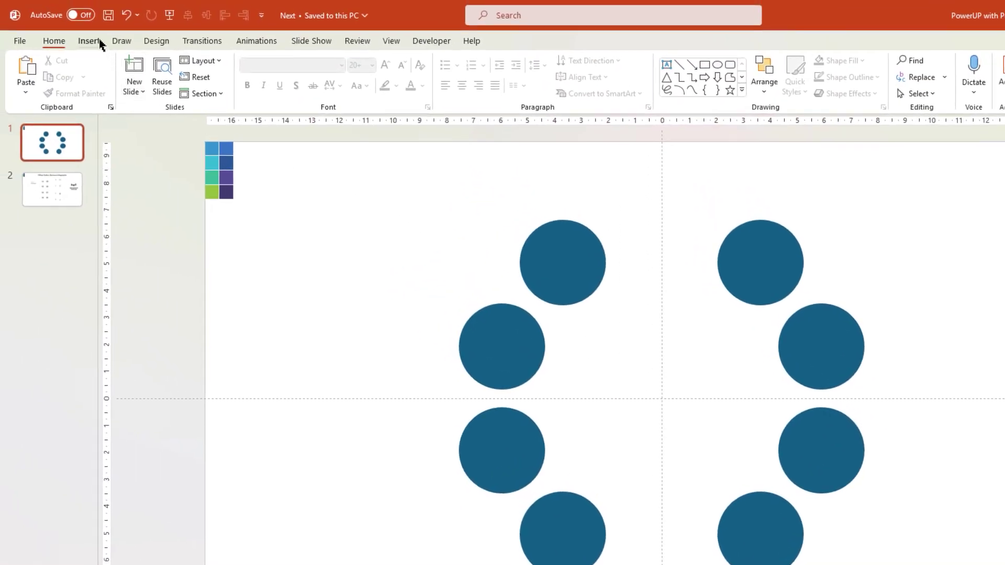
Step: Draw a large oval centred on the slide, overlapping the eight circles
left_click(89, 41)
left_click(287, 95)
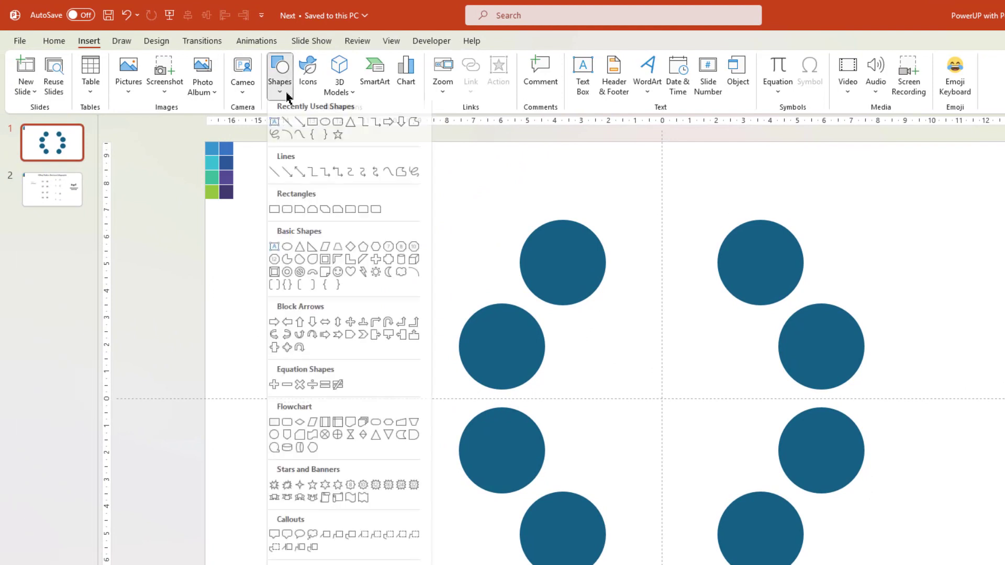
left_click(326, 128)
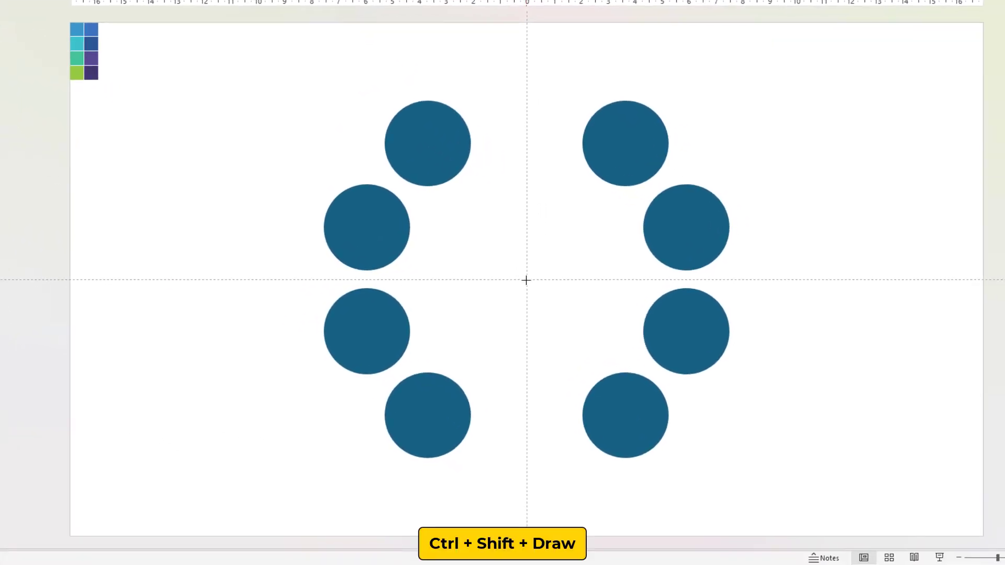
left_click_drag(526, 280, 700, 411)
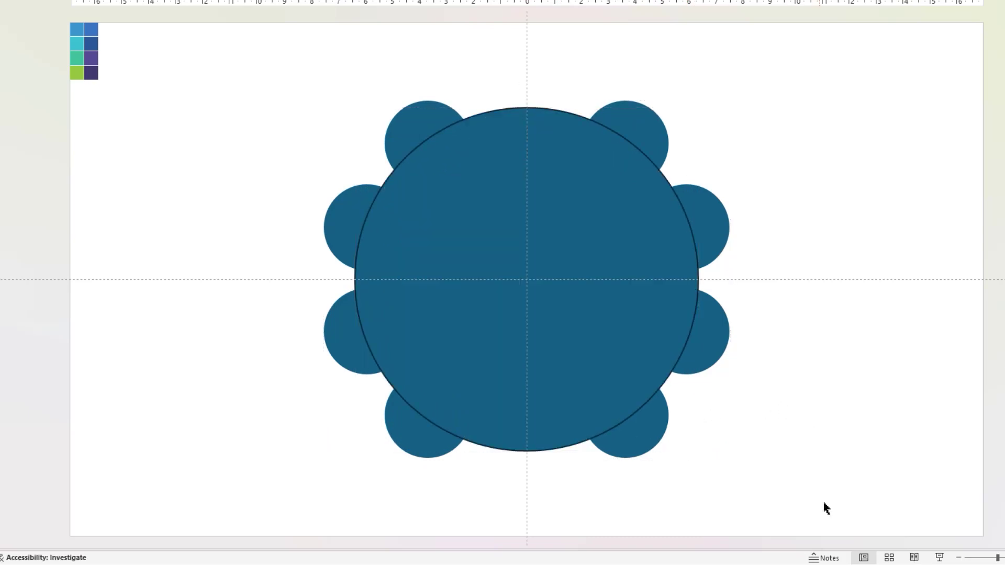
Step: Fragment the central circle and all eight circles with Merge Shapes
left_click_drag(836, 518, 263, 49)
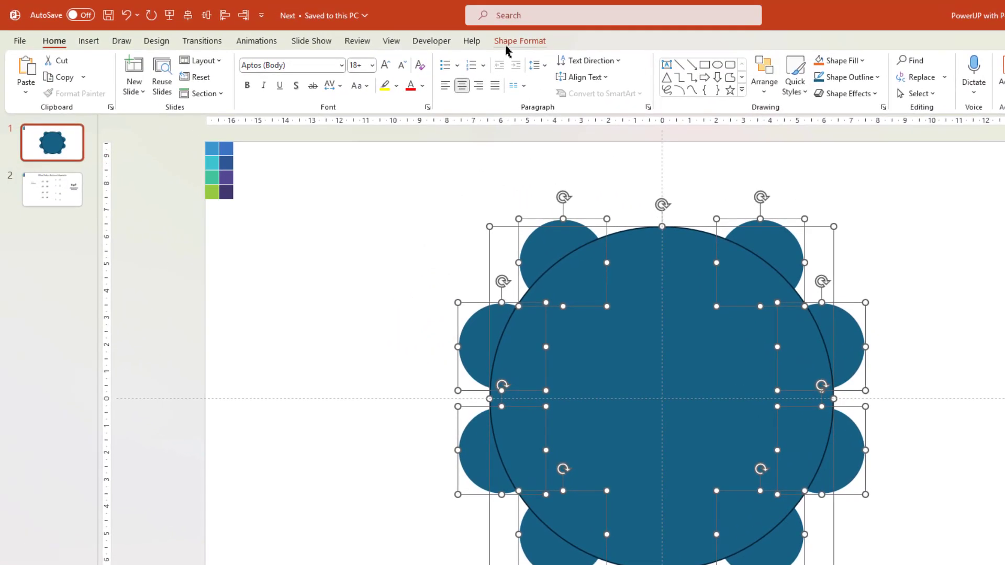
left_click(520, 42)
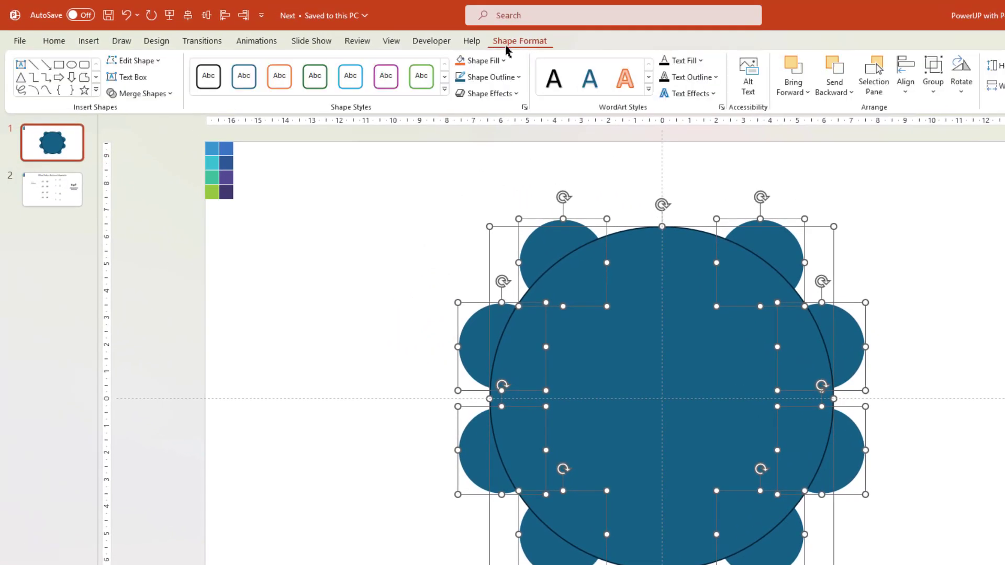
left_click(173, 95)
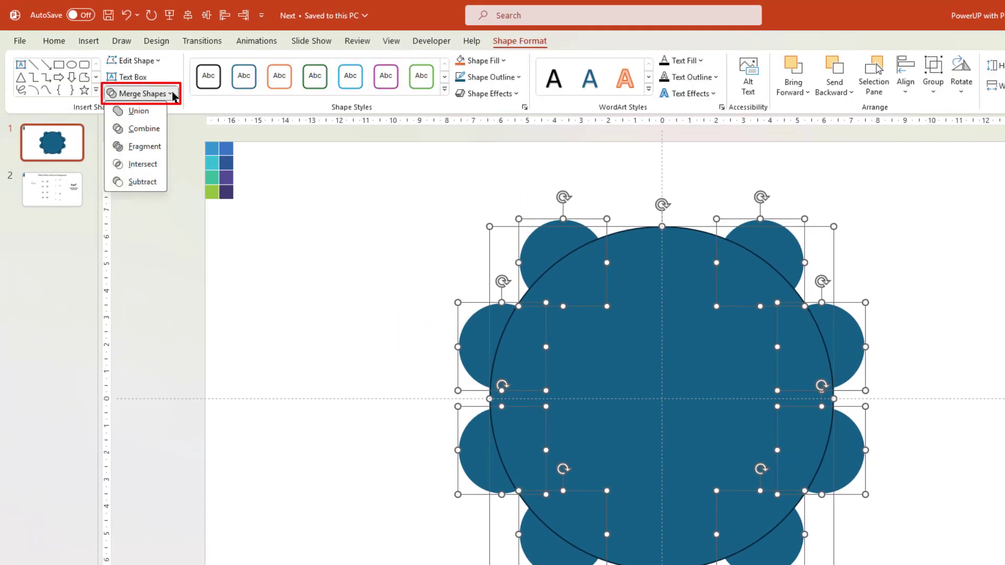
left_click(145, 147)
Step: Move the gear-shaped central fragment aside and delete it
left_click(451, 401)
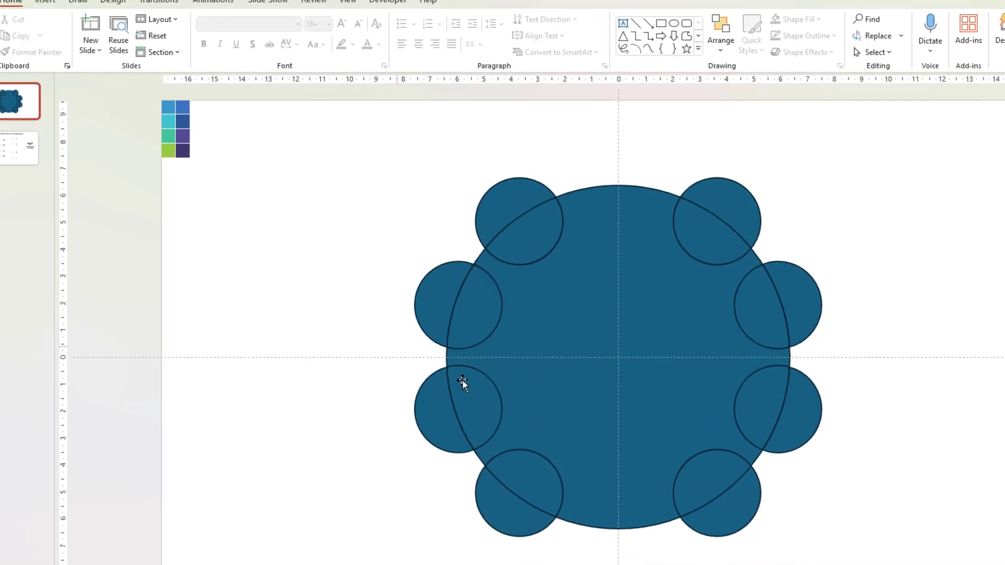
left_click(636, 400)
left_click_drag(636, 400, 826, 383)
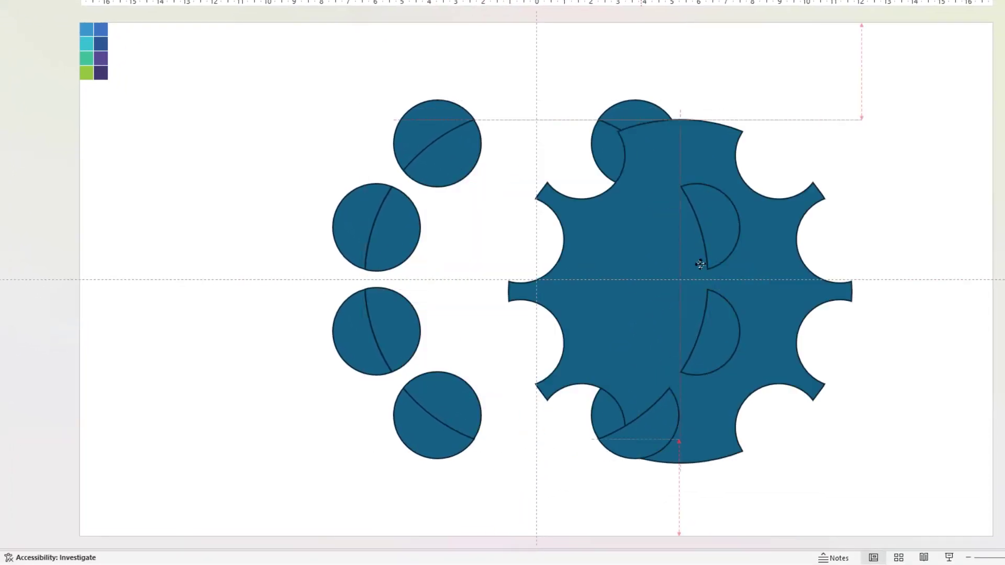
left_click_drag(700, 264, 853, 206)
key("Delete")
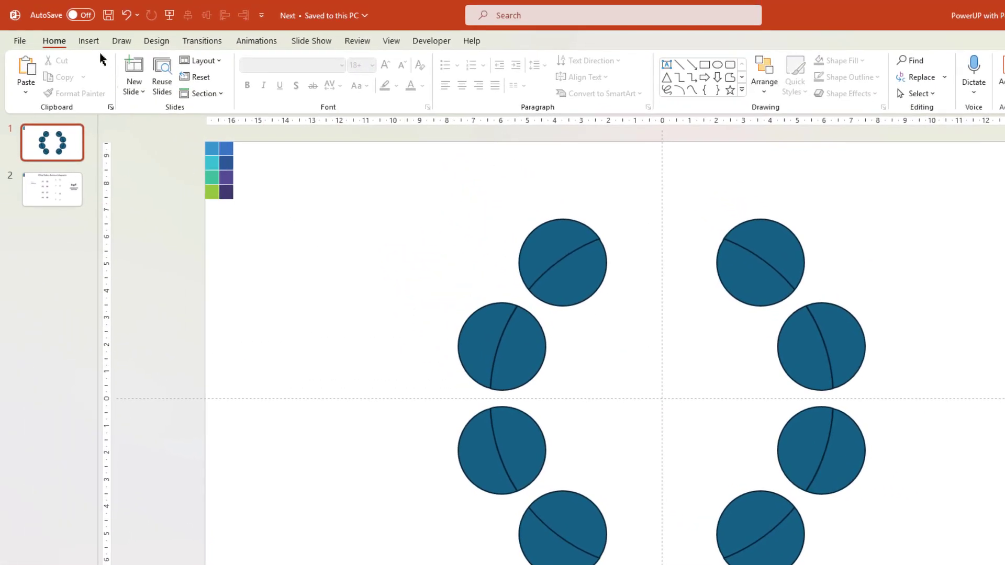
Step: Draw a rounded rectangle at the upper-left circle and round it fully into a pill
left_click(90, 42)
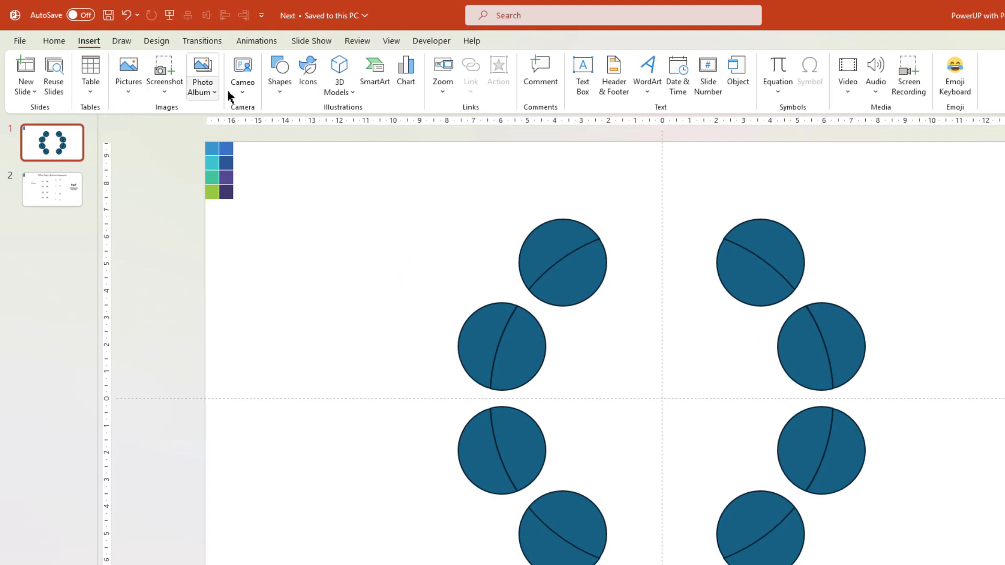
left_click(274, 97)
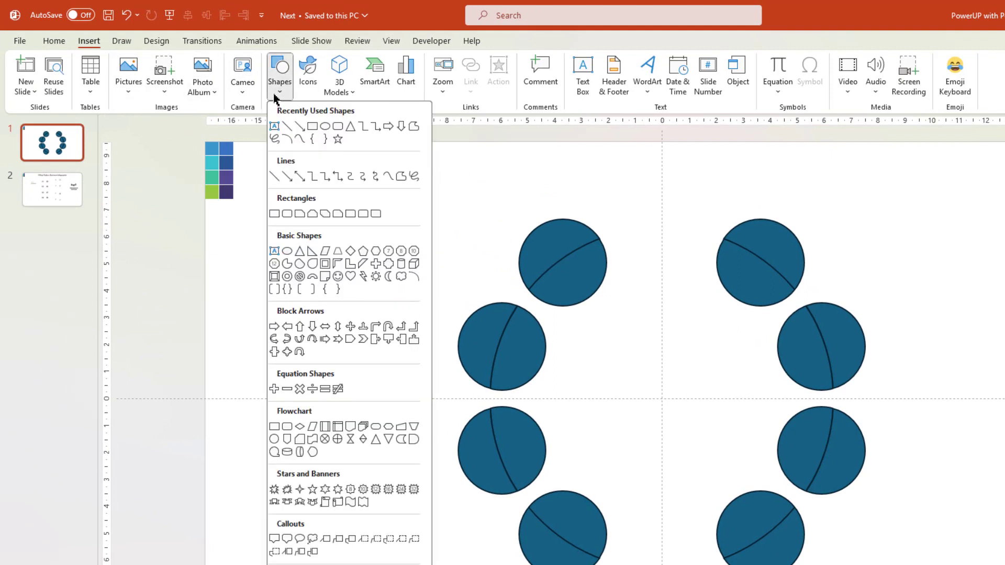
left_click(337, 126)
left_click_drag(345, 214, 569, 275)
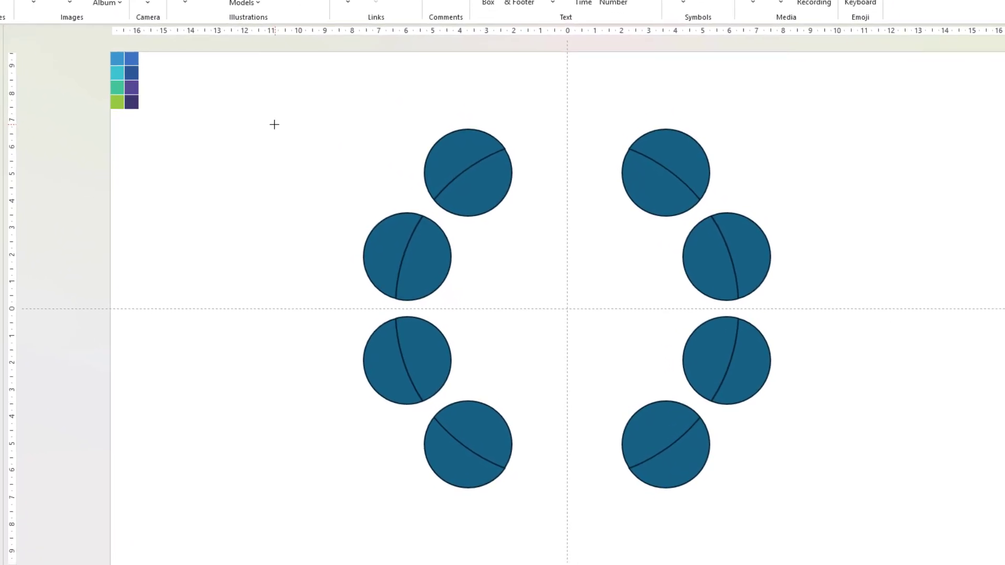
left_click_drag(443, 155, 480, 169)
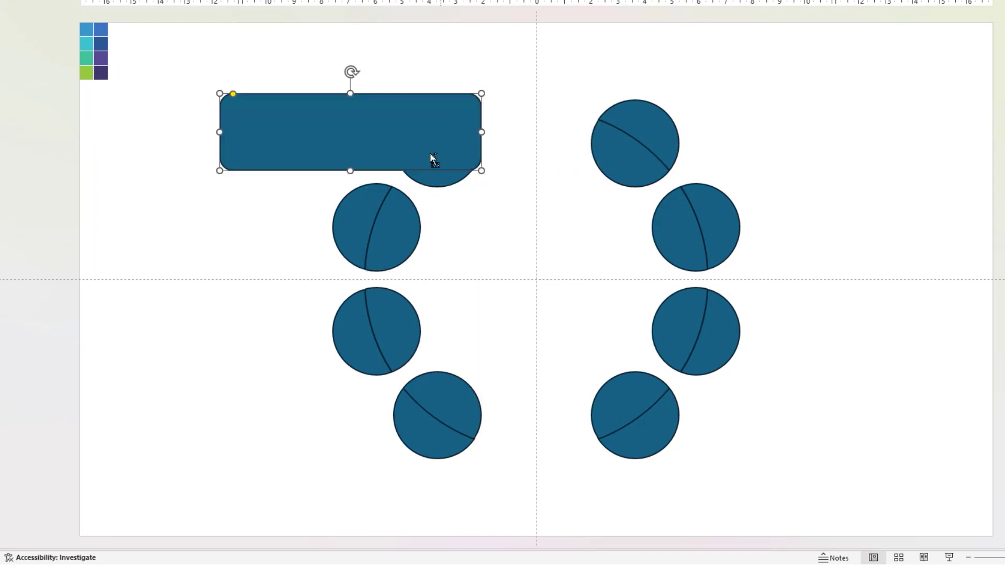
scroll(360, 174, "up", 4)
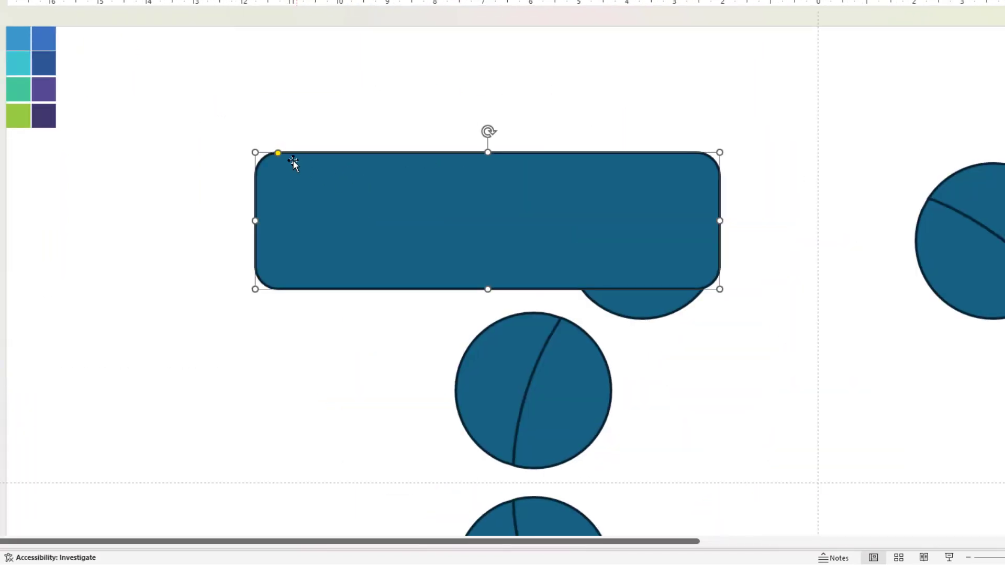
left_click_drag(280, 154, 420, 198)
left_click_drag(478, 307, 489, 307)
left_click_drag(275, 253, 282, 254)
Step: Send the pill behind the upper-left circle
right_click(342, 252)
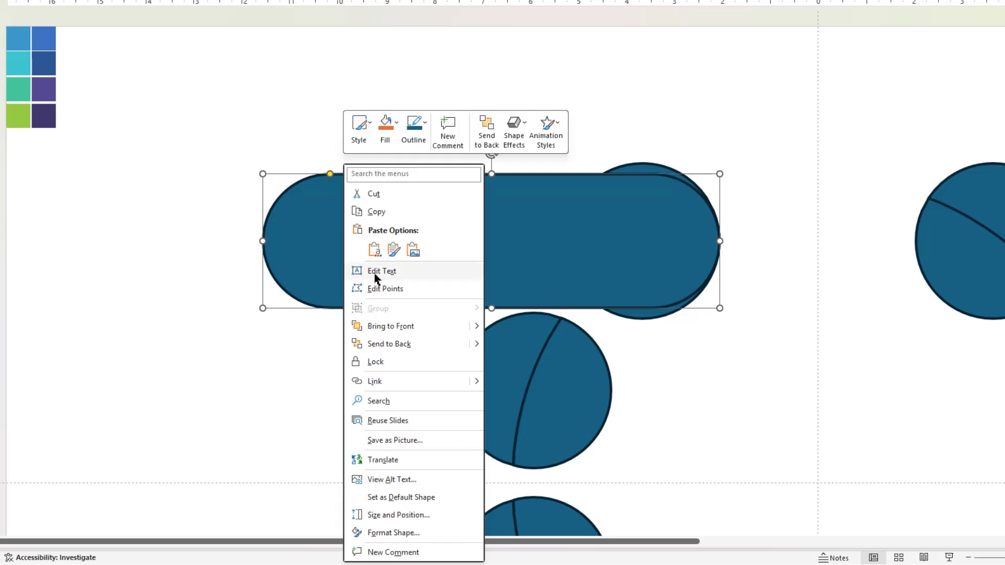
left_click(395, 346)
left_click(316, 149)
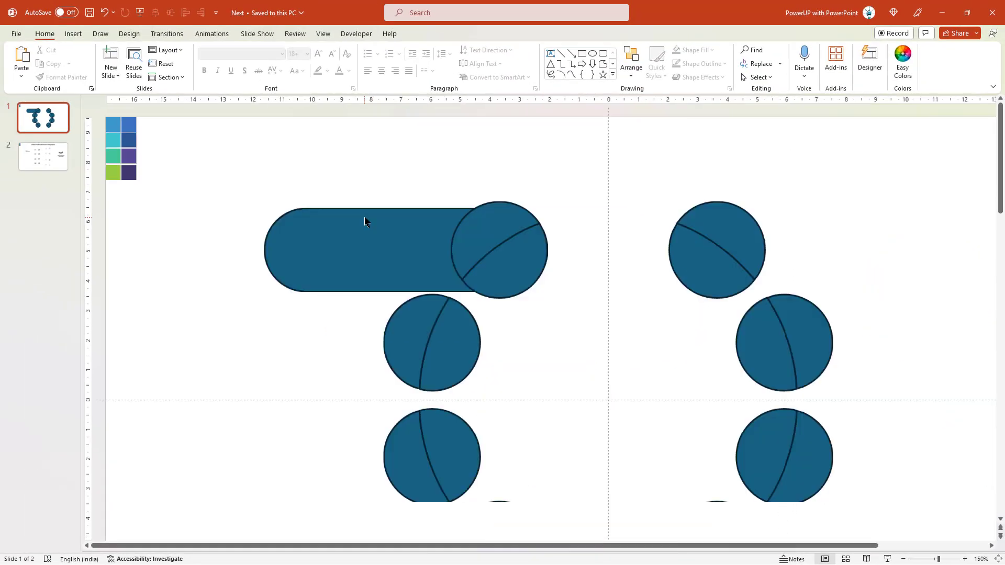
Step: Copy the pill to the other left circles and select all four bars
scroll(365, 221, "down", 2)
left_click_drag(343, 197, 272, 369)
left_click(303, 279, "shift")
left_click(305, 206, "shift")
left_click(320, 449, "shift")
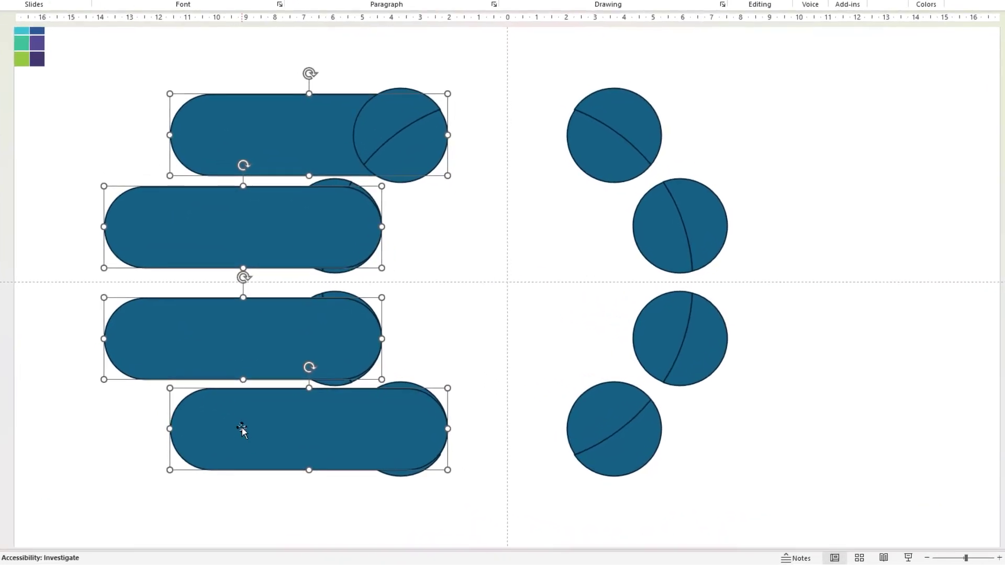
Step: Group the four left bars, duplicate the group and move the copy to the right half
right_click(242, 430)
mouse_move(282, 256)
left_click(403, 256)
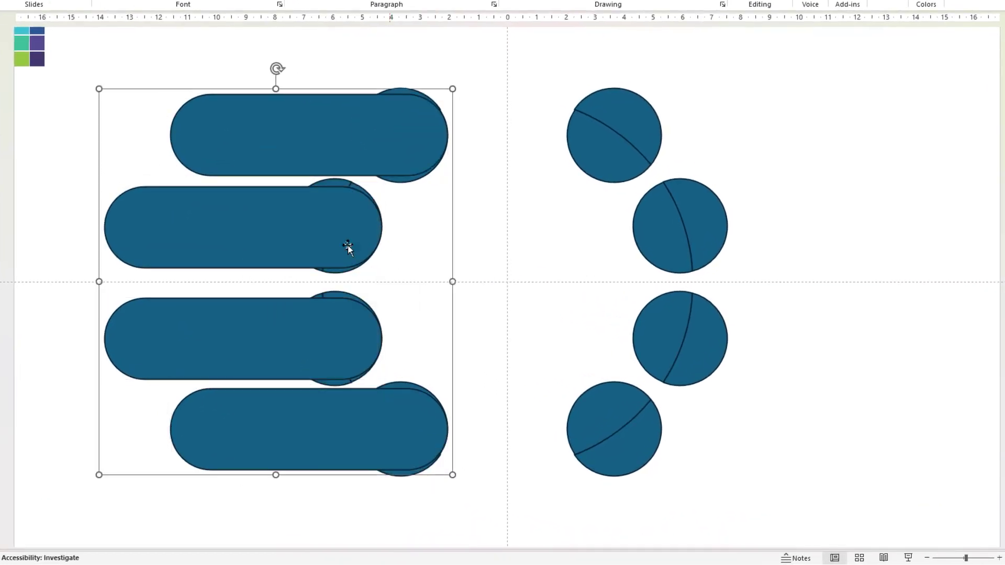
key("ctrl+d")
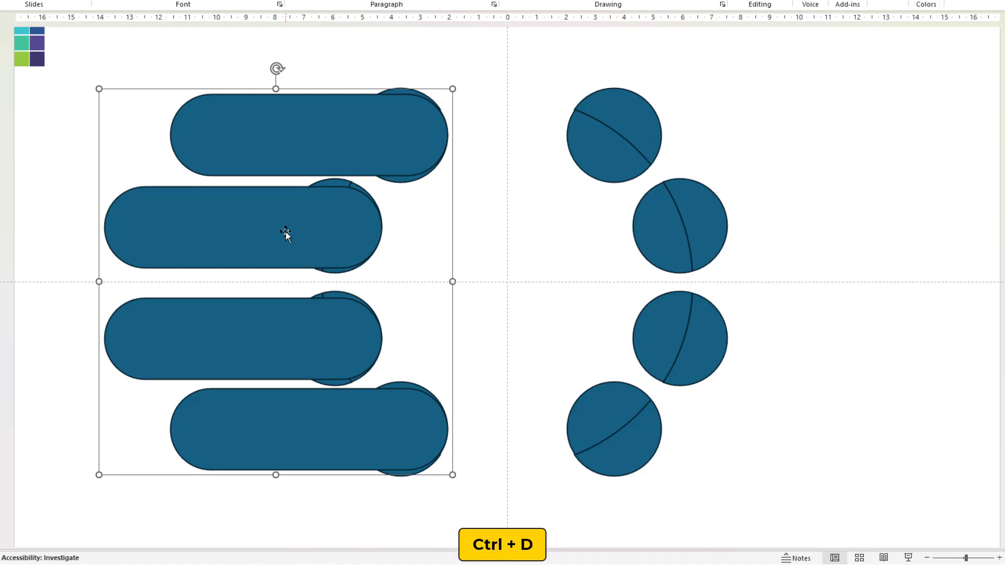
left_click_drag(272, 238, 588, 231)
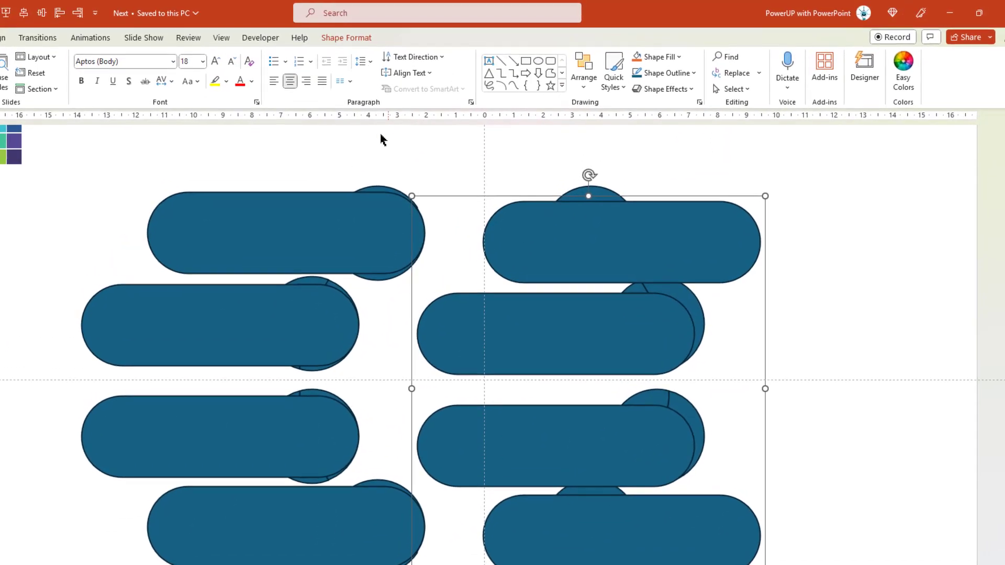
Step: Flip the right-hand group horizontally and align it with the left group
left_click(344, 38)
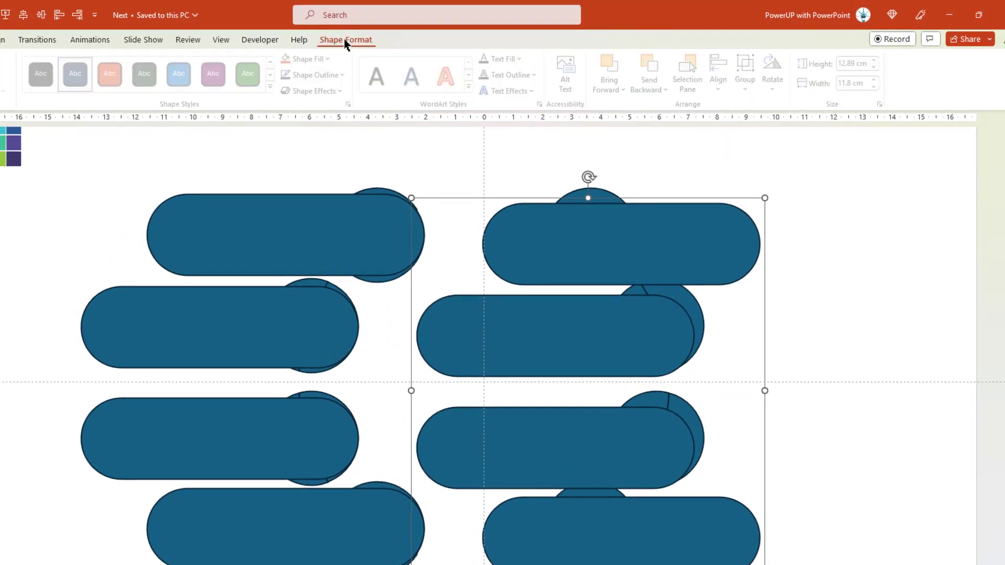
left_click(774, 76)
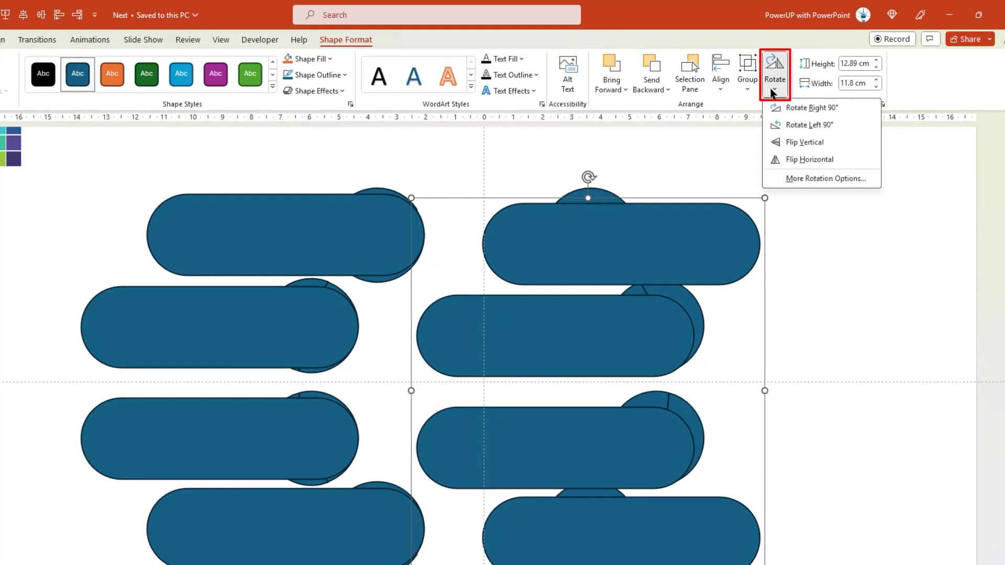
left_click(792, 160)
key("Escape")
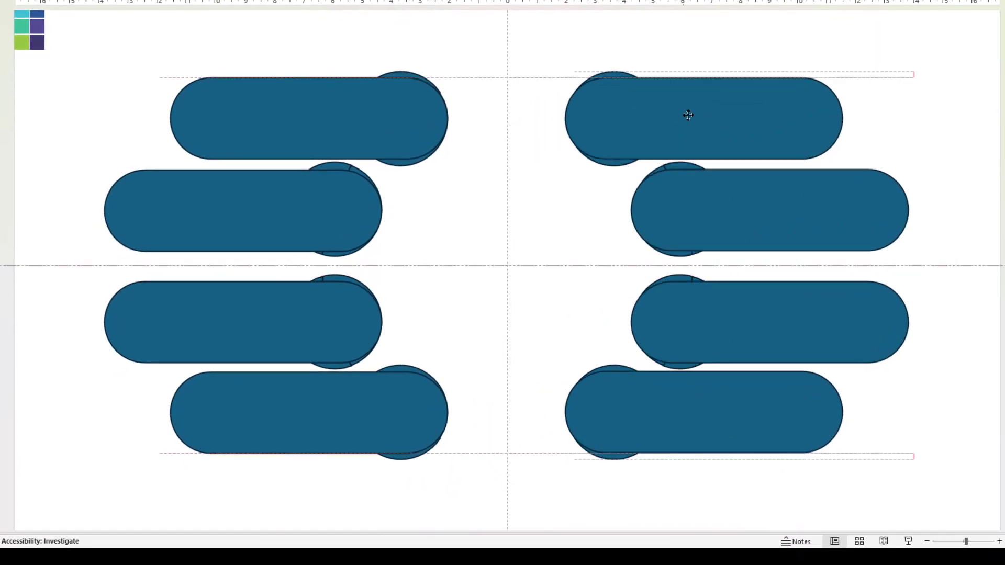
left_click_drag(689, 116, 687, 117)
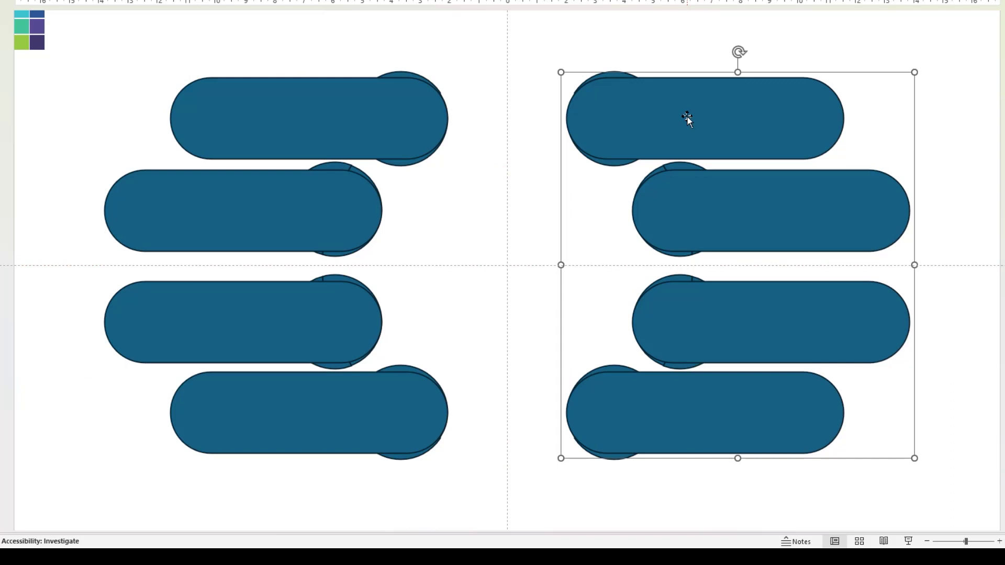
Step: Ungroup both bar groups and send all pills behind their circles
left_click(328, 120, "shift")
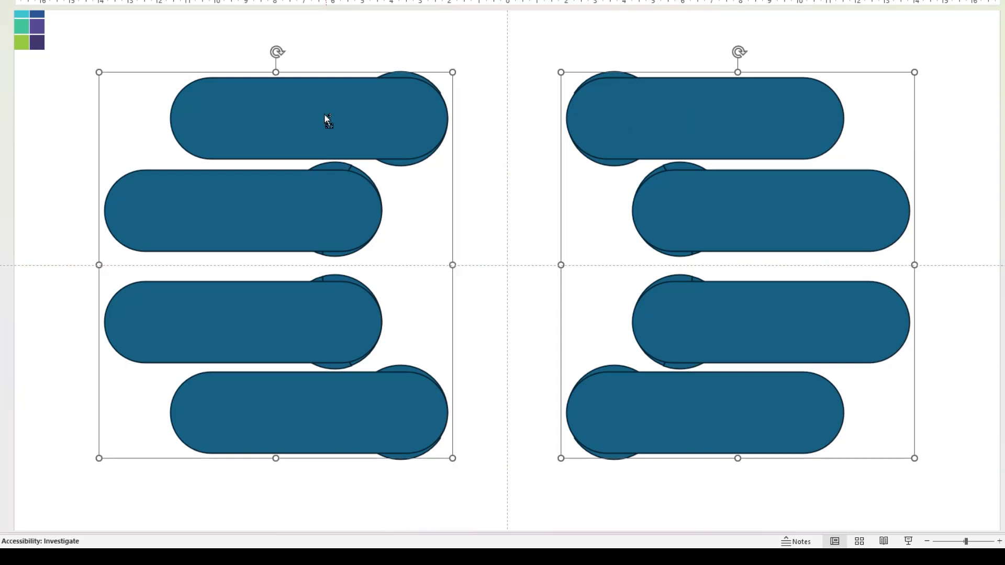
right_click(326, 115)
mouse_move(398, 219)
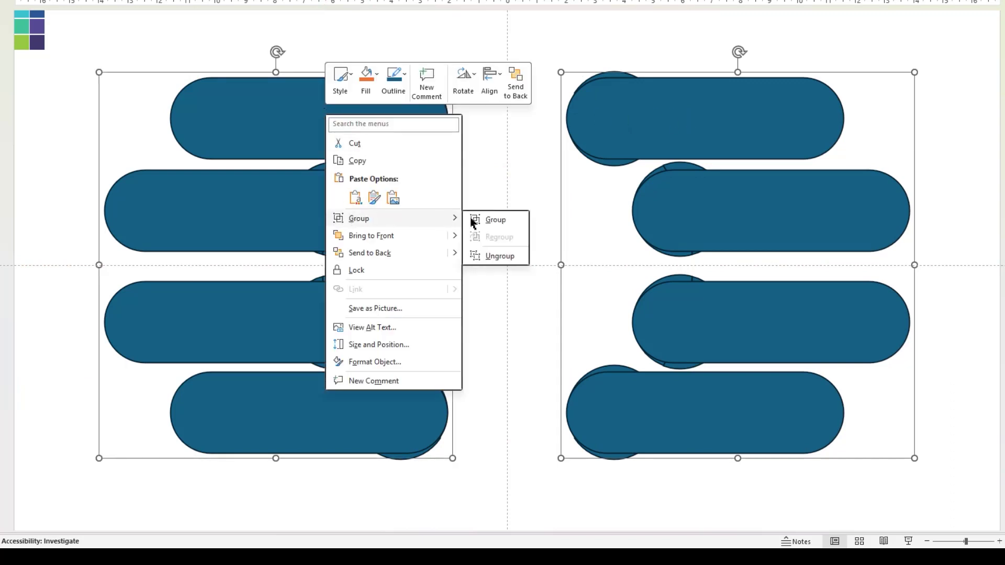
left_click(500, 256)
right_click(323, 114)
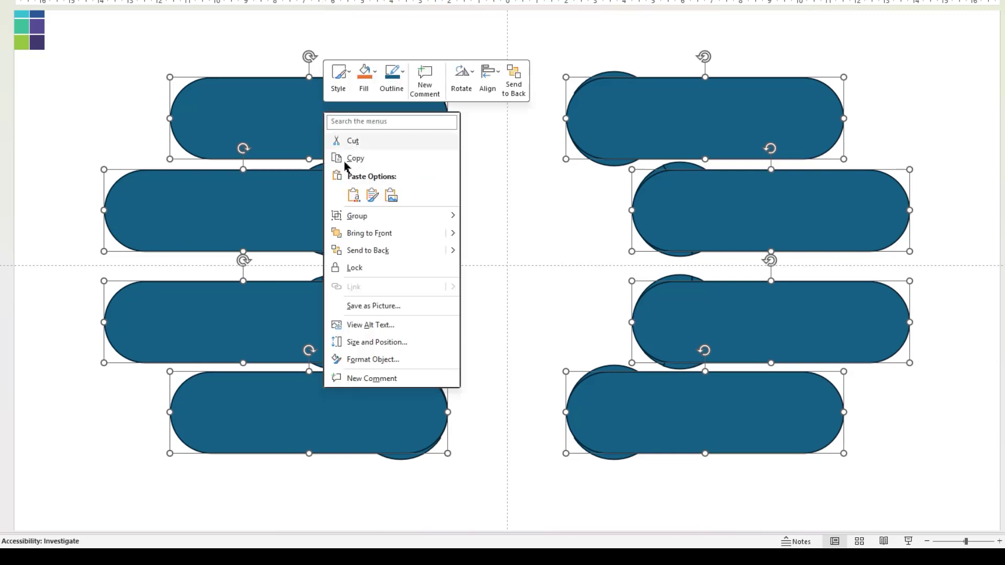
left_click(366, 251)
Step: Fill one half of each of the eight split circles, four per side, with white
left_click(468, 217)
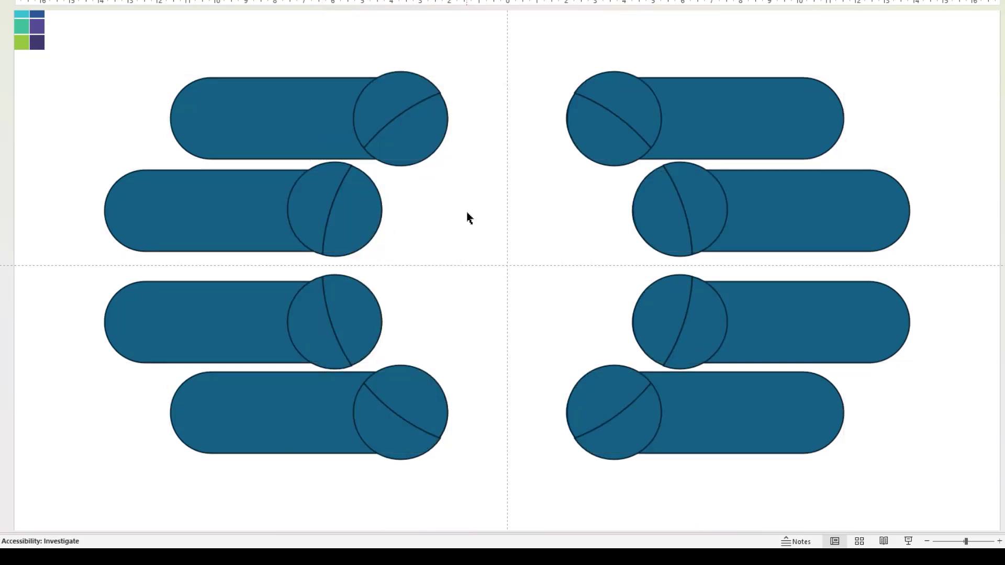
left_click(387, 120, "shift")
left_click(316, 206, "shift")
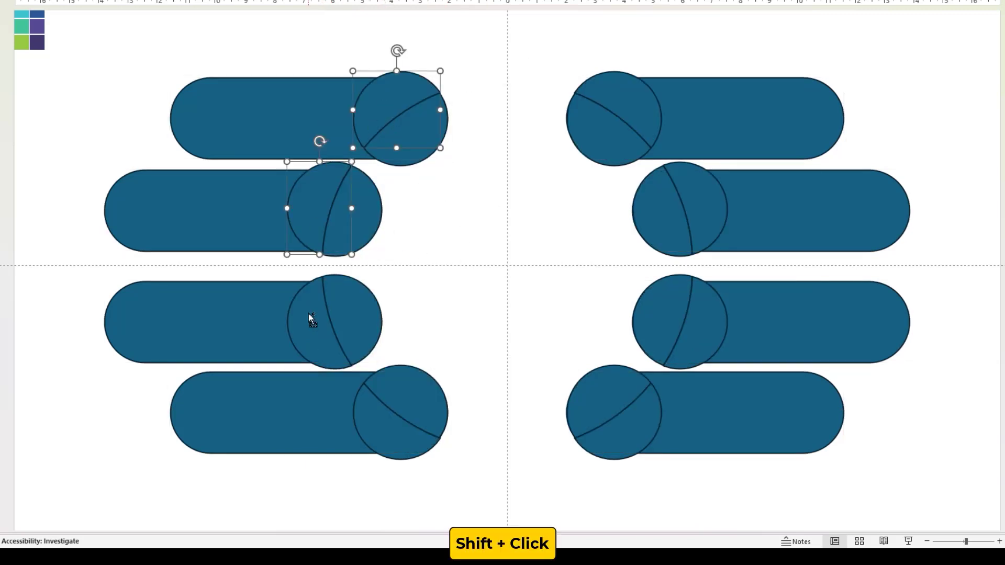
left_click(313, 319, "shift")
left_click(370, 424, "shift")
left_click(623, 440, "shift")
left_click(690, 325, "shift")
left_click(700, 214, "shift")
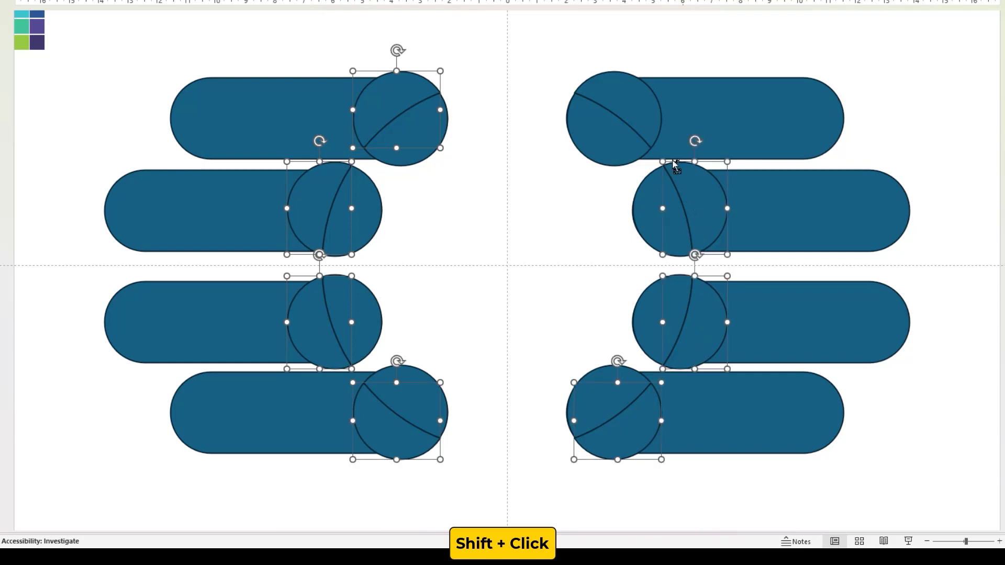
left_click(640, 106, "shift")
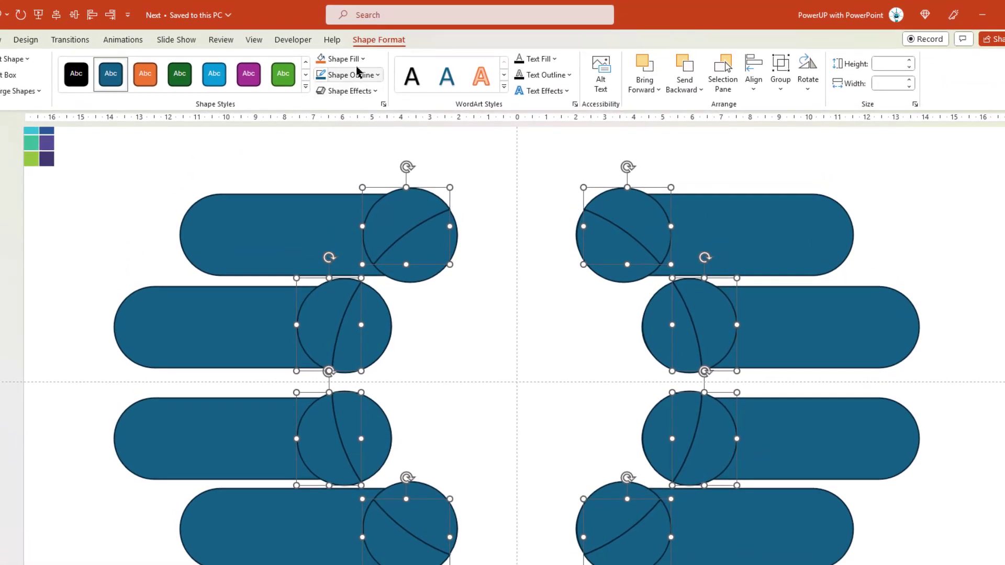
left_click(354, 37)
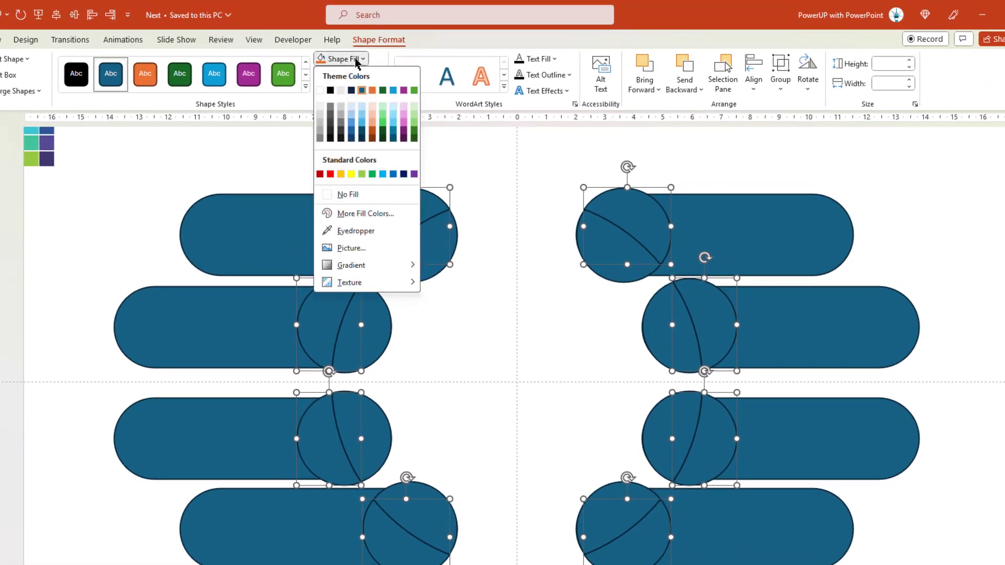
left_click(321, 91)
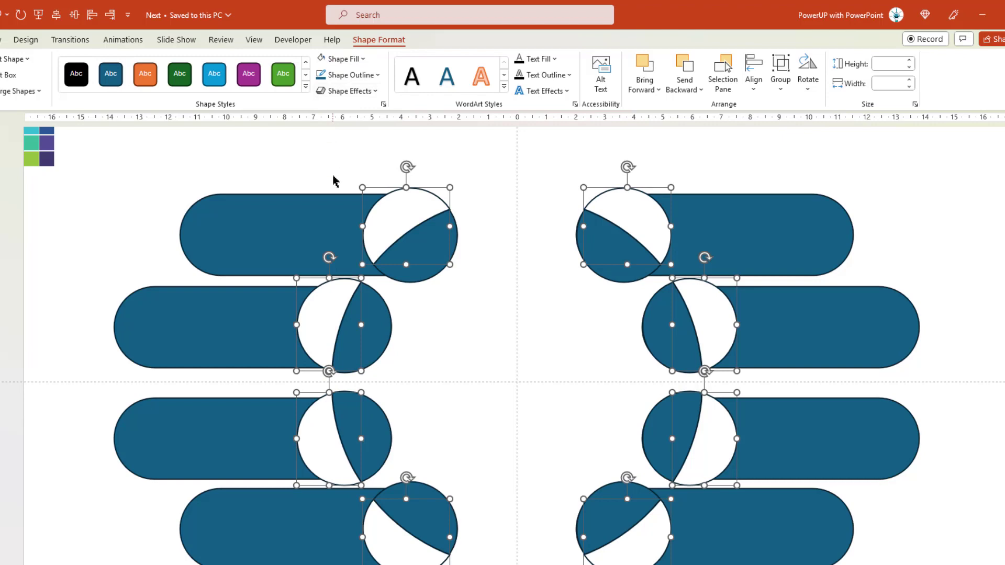
left_click(265, 233)
Step: Eyedrop the left bars and wedges light blue, teal, green and lime green, top to bottom
left_click(421, 258, "shift")
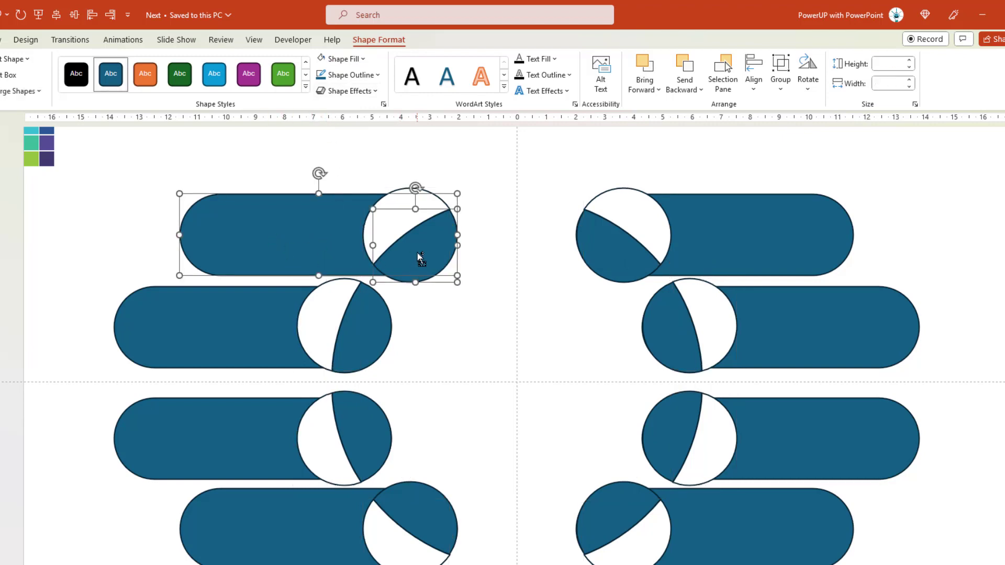
left_click(343, 59)
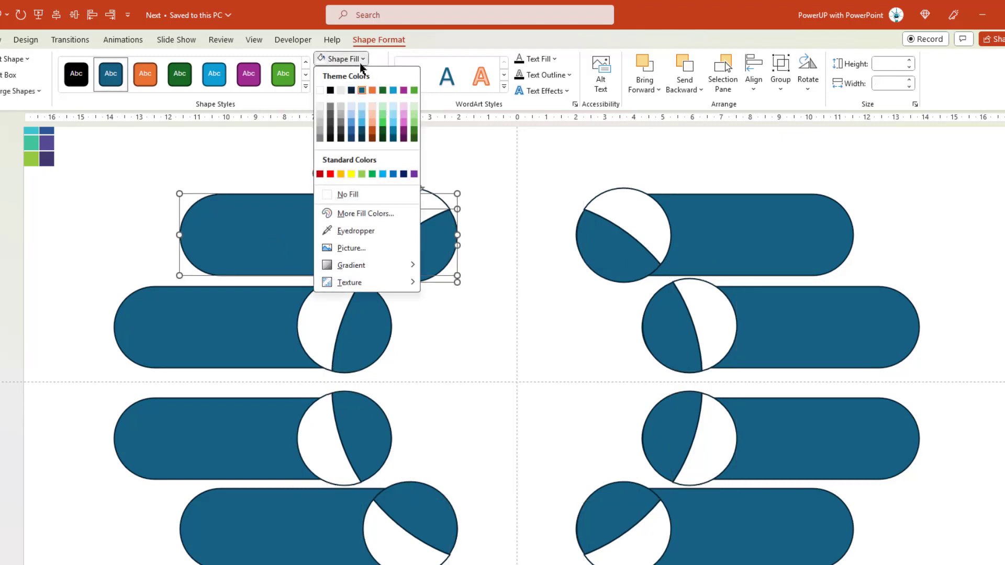
left_click(345, 231)
scroll(184, 191, "down", 2)
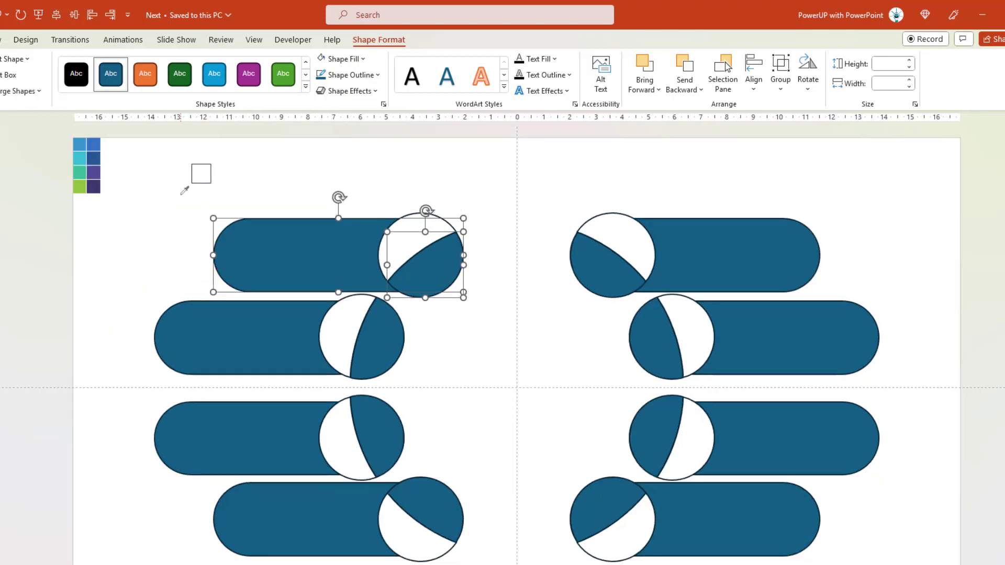
left_click(84, 145)
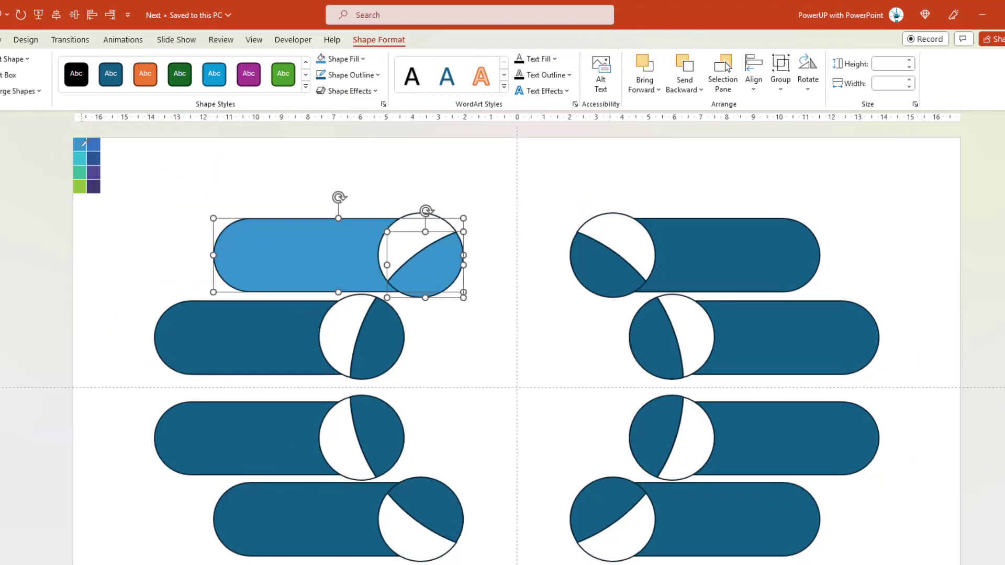
left_click(246, 322)
left_click(388, 358, "shift")
left_click(343, 58)
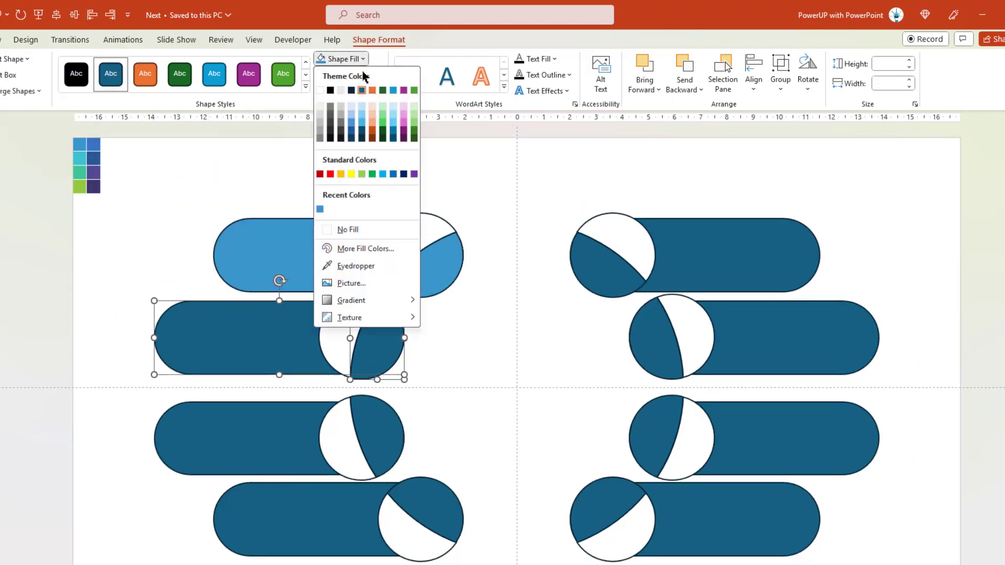
left_click(338, 266)
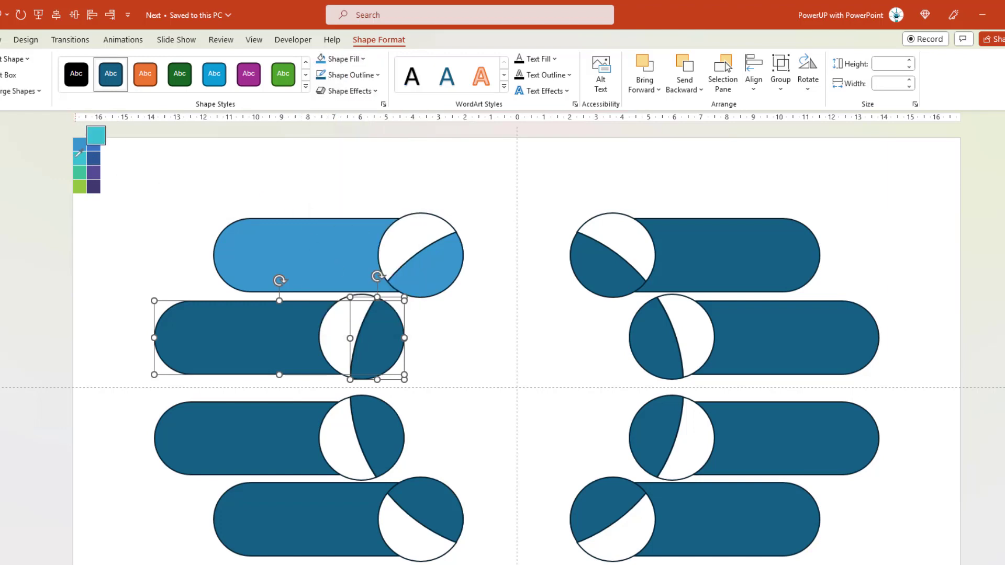
left_click(79, 153)
left_click(235, 439)
left_click(385, 435, "shift")
left_click(343, 58)
left_click(338, 266)
left_click(79, 173)
left_click(332, 521)
left_click(435, 506, "shift")
left_click(343, 58)
left_click(338, 266)
left_click(80, 186)
Step: Eyedrop the right bars and wedges medium blue, dark blue, purple and dark purple
left_click(597, 267)
left_click(696, 269, "shift")
left_click(344, 59)
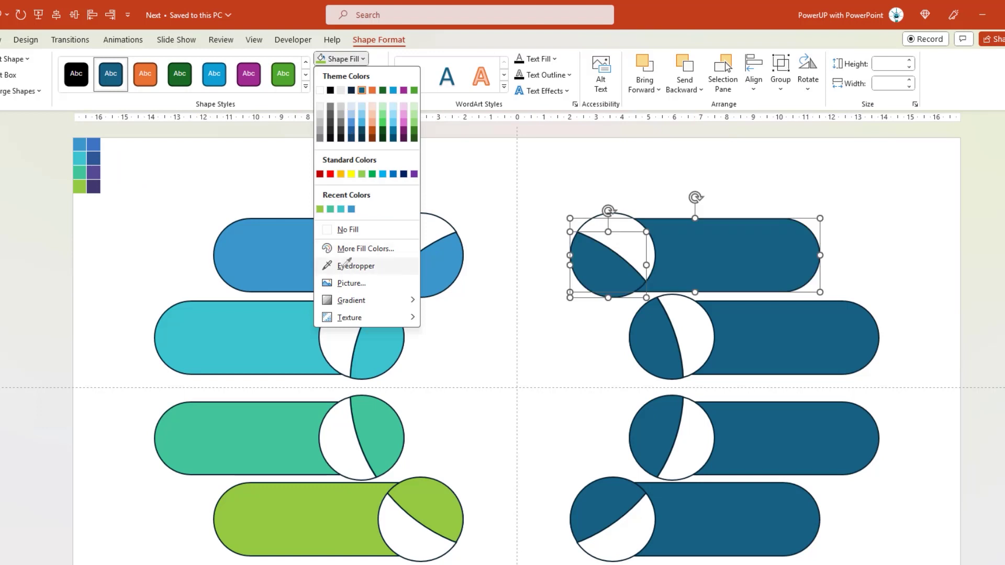
left_click(344, 267)
left_click(93, 144)
left_click(785, 338)
left_click(649, 335, "shift")
left_click(343, 59)
left_click(339, 267)
left_click(93, 158)
left_click(645, 425)
left_click(786, 438, "shift")
left_click(344, 58)
left_click(338, 266)
left_click(94, 173)
left_click(607, 519)
left_click(713, 532, "shift")
left_click(343, 59)
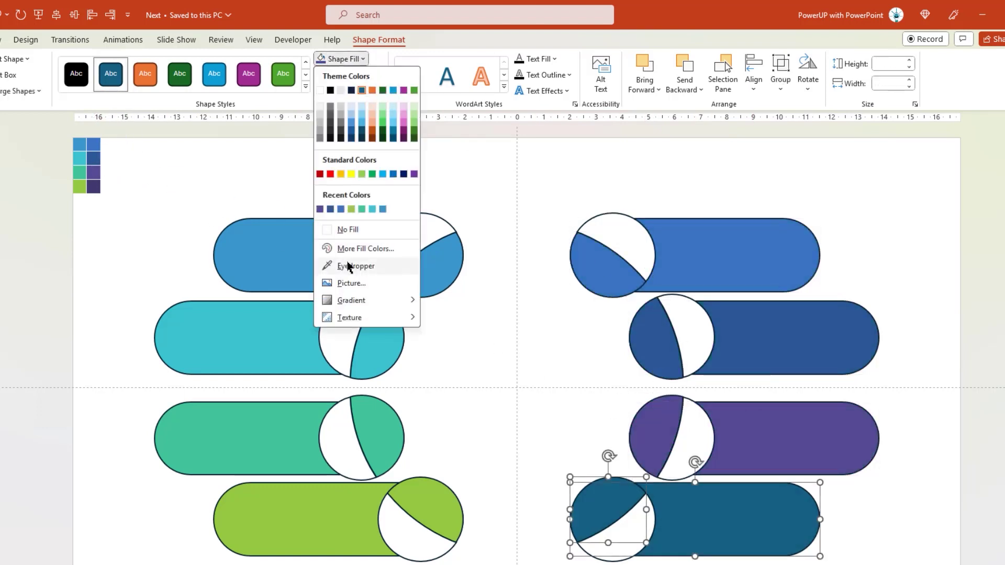
left_click(350, 267)
left_click(96, 185)
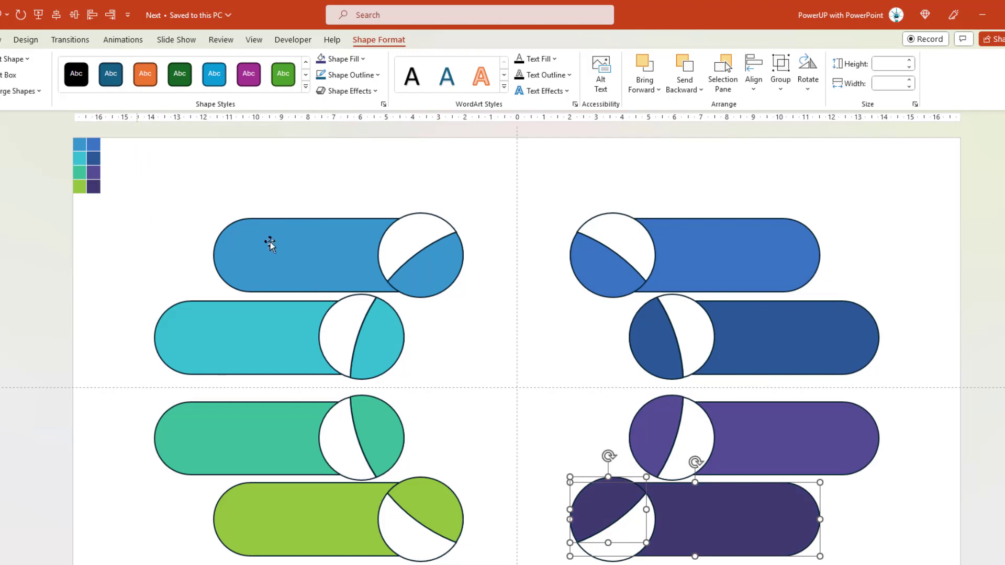
left_click(484, 209)
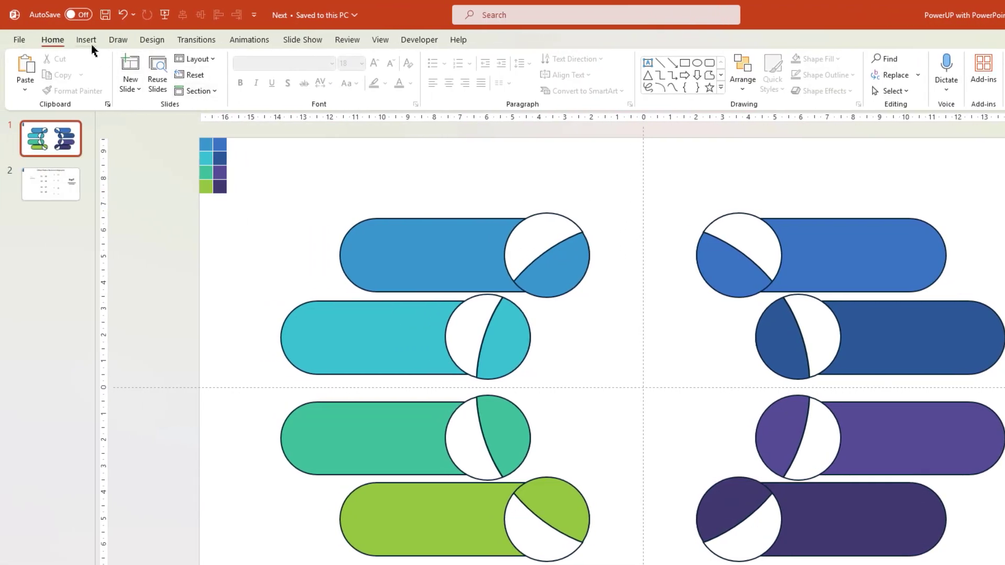
left_click(87, 42)
Step: Draw a short straight line at the slide centre, 3 pt thick in a colour sampled from the slide
left_click(267, 89)
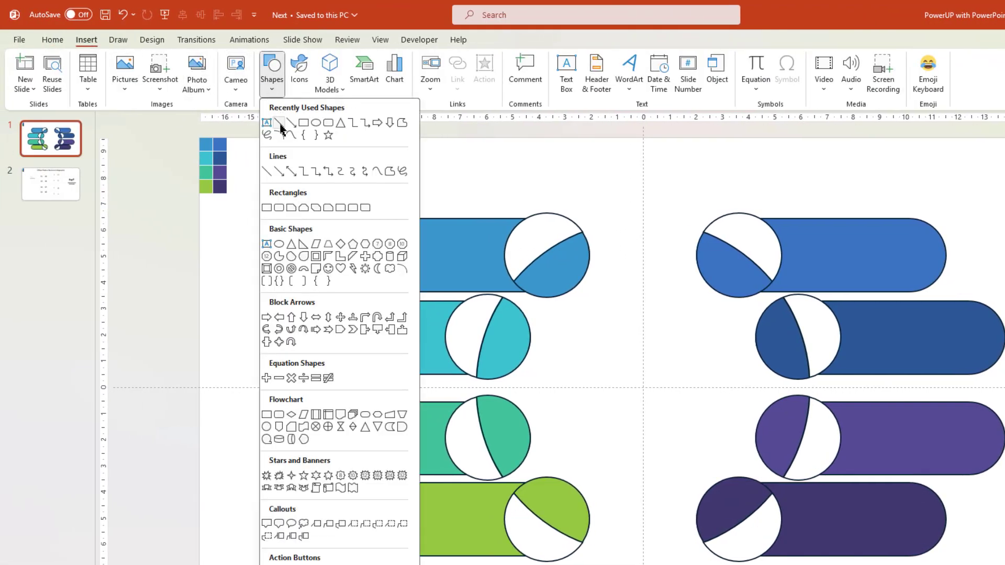
left_click(281, 128)
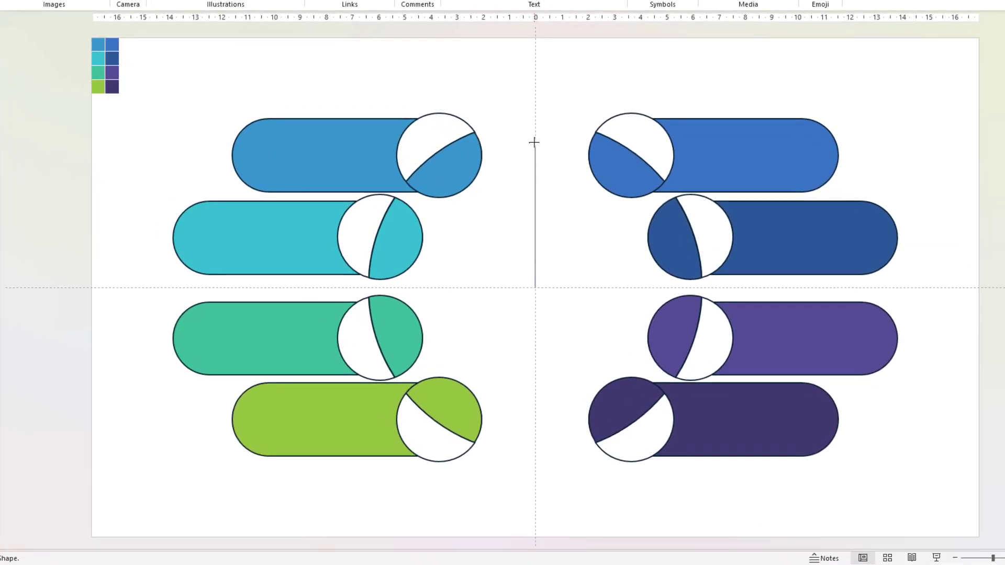
left_click_drag(534, 142, 535, 133)
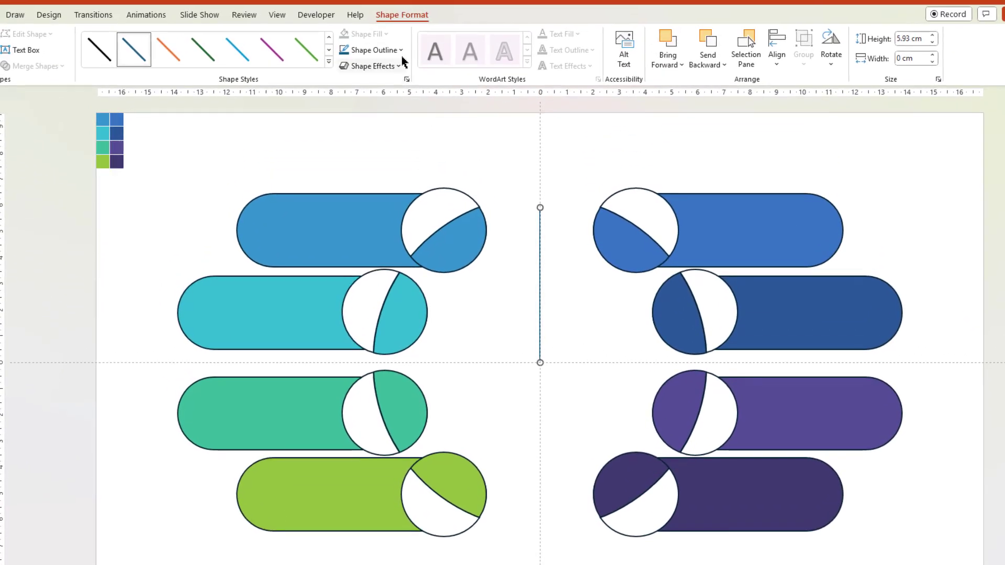
left_click(401, 51)
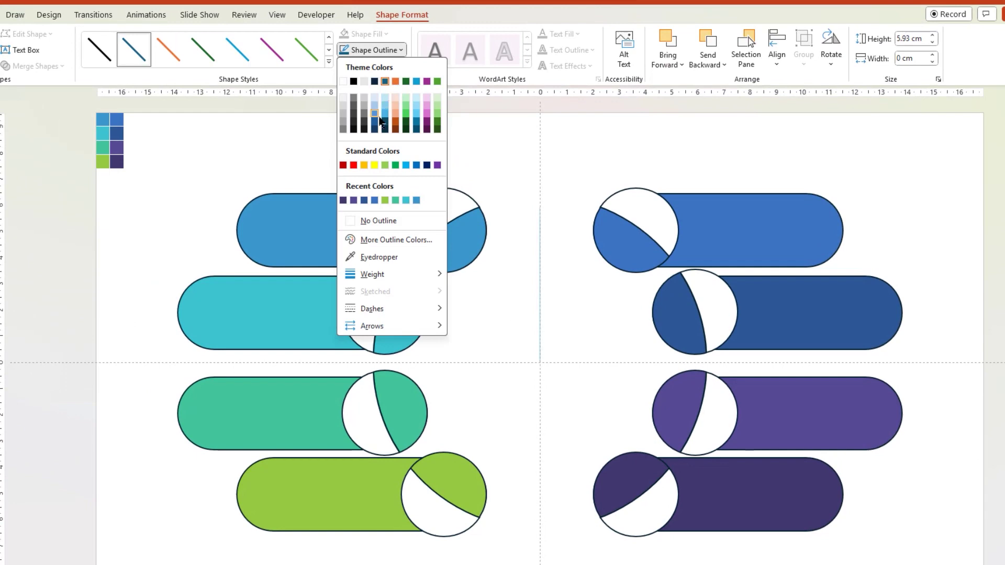
left_click(372, 257)
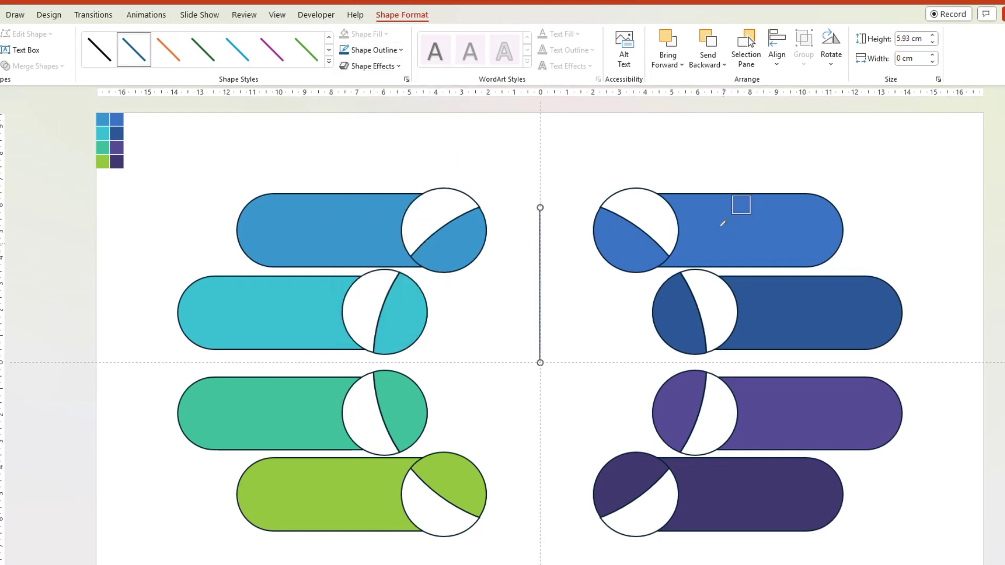
left_click(382, 50)
mouse_move(398, 274)
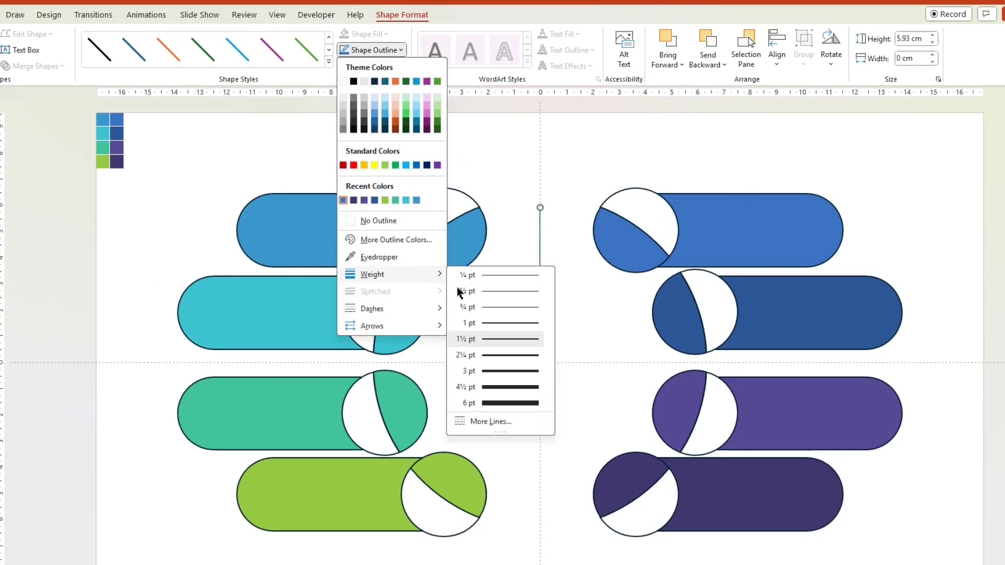
left_click(492, 370)
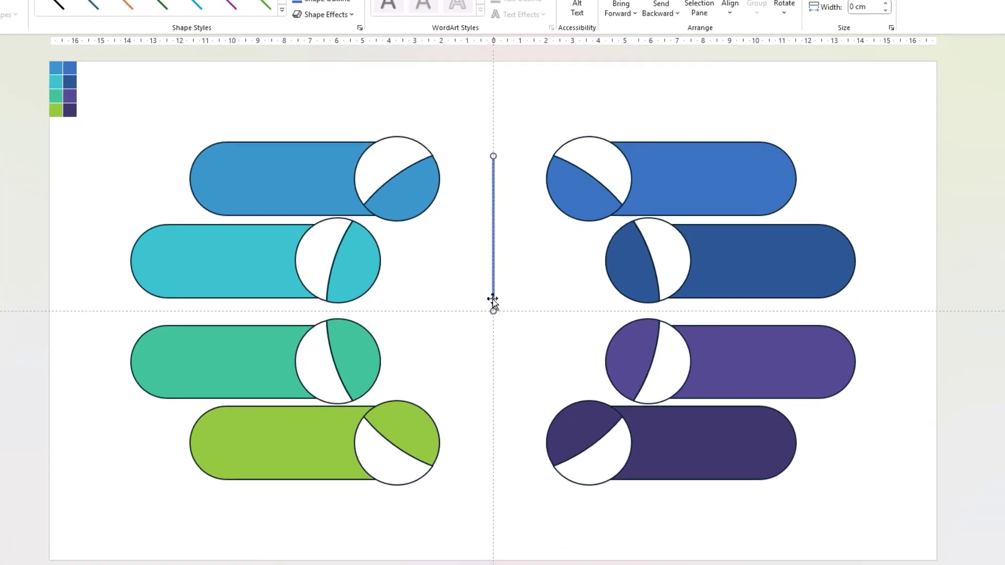
Step: Rotate the line 36° and anchor its lower end at the slide centre
right_click(492, 294)
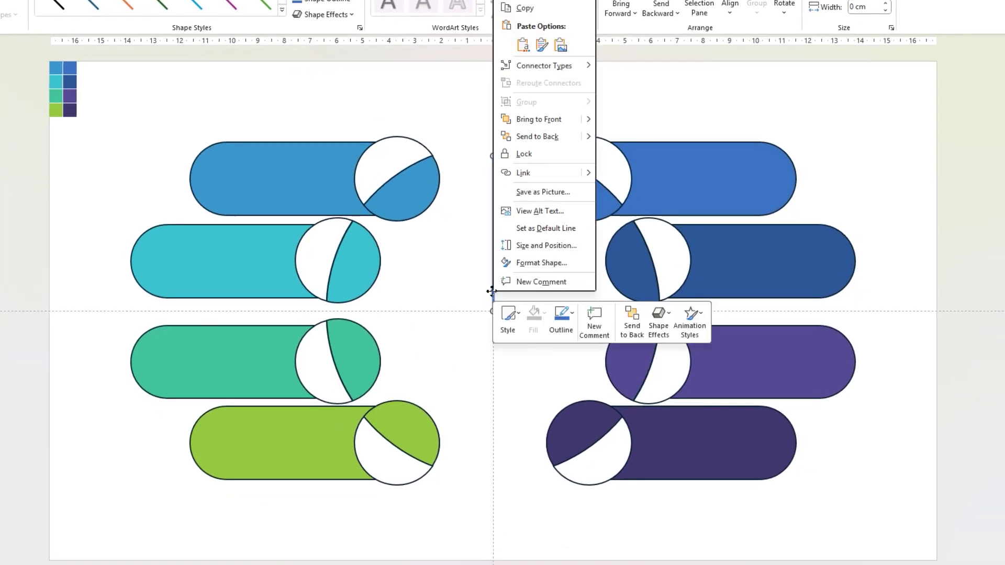
left_click(555, 269)
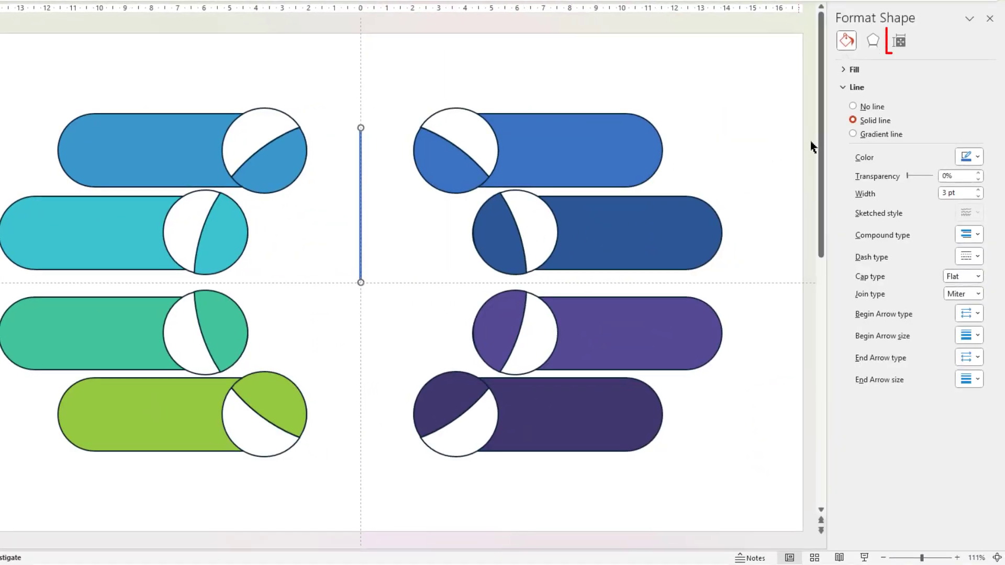
left_click(900, 42)
left_click(850, 69)
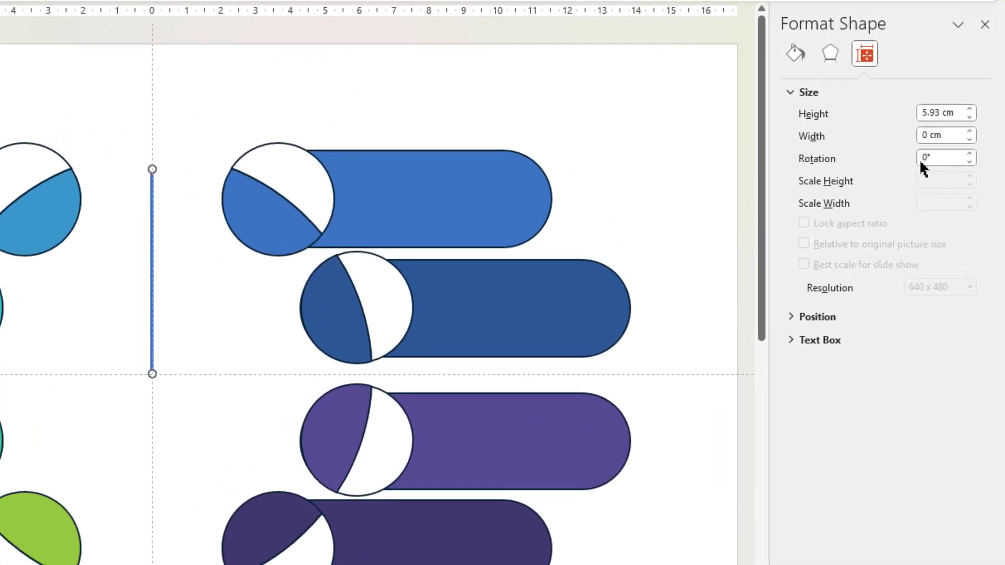
left_click(922, 159)
type("36")
key("Return")
left_click_drag(465, 272, 501, 287)
Step: Draw a small white-filled oval at the connector's upper end
scroll(498, 287, "up", 4)
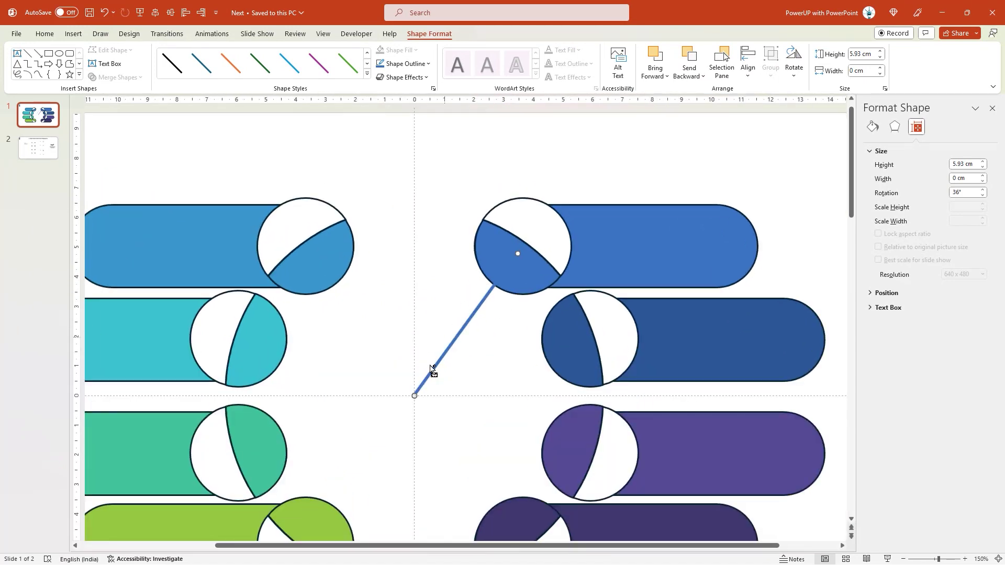
left_click(504, 277)
left_click(496, 326)
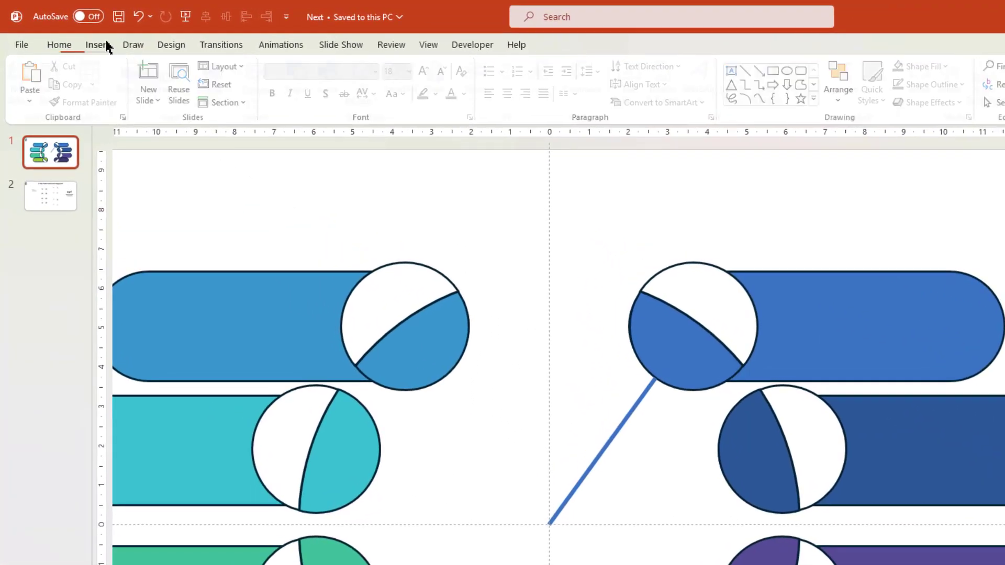
left_click(73, 33)
left_click(305, 102)
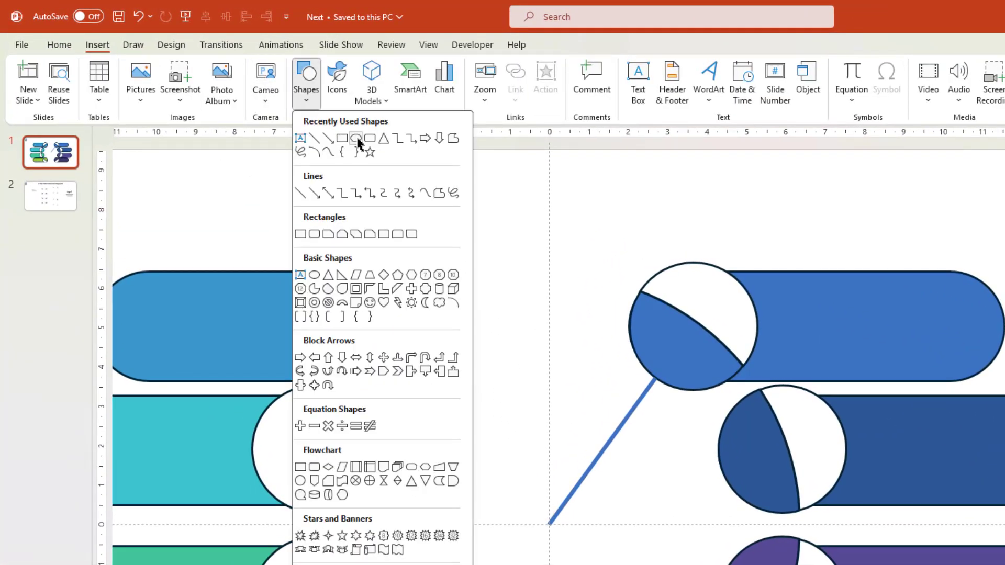
left_click(357, 140)
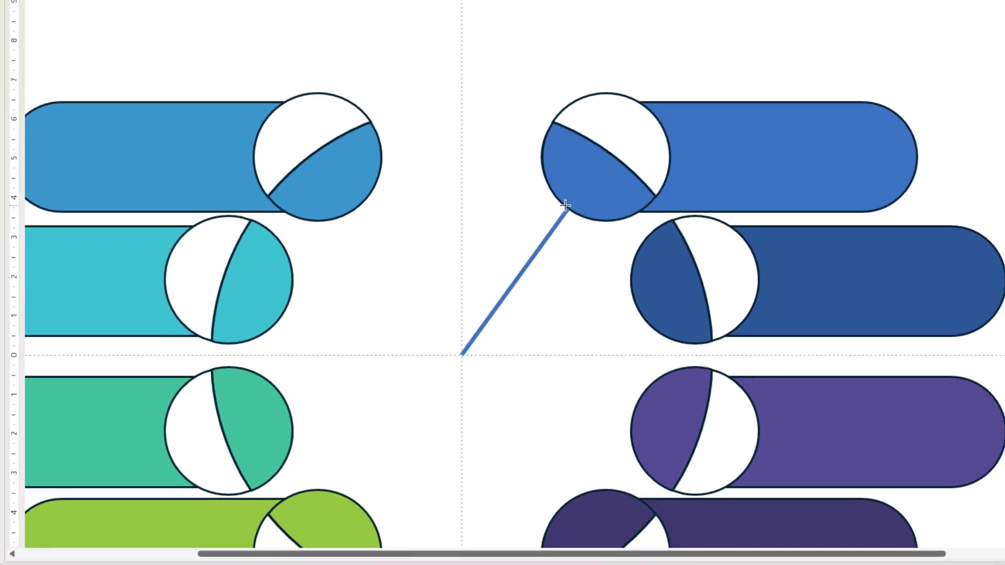
mouse_move(557, 189)
left_mouse_down()
mouse_move(567, 200)
mouse_move(562, 193)
left_mouse_up()
left_click(432, 66)
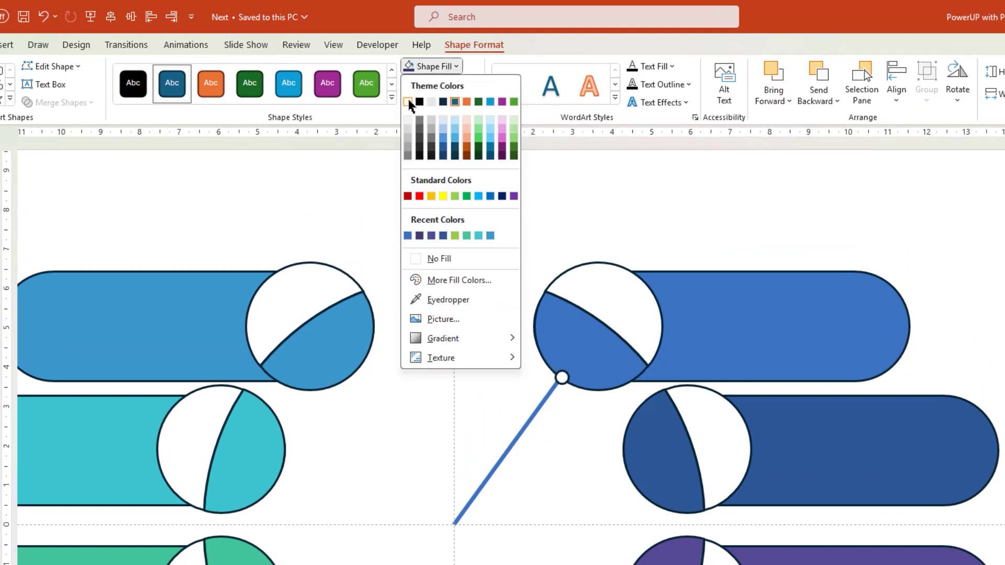
left_click(408, 103)
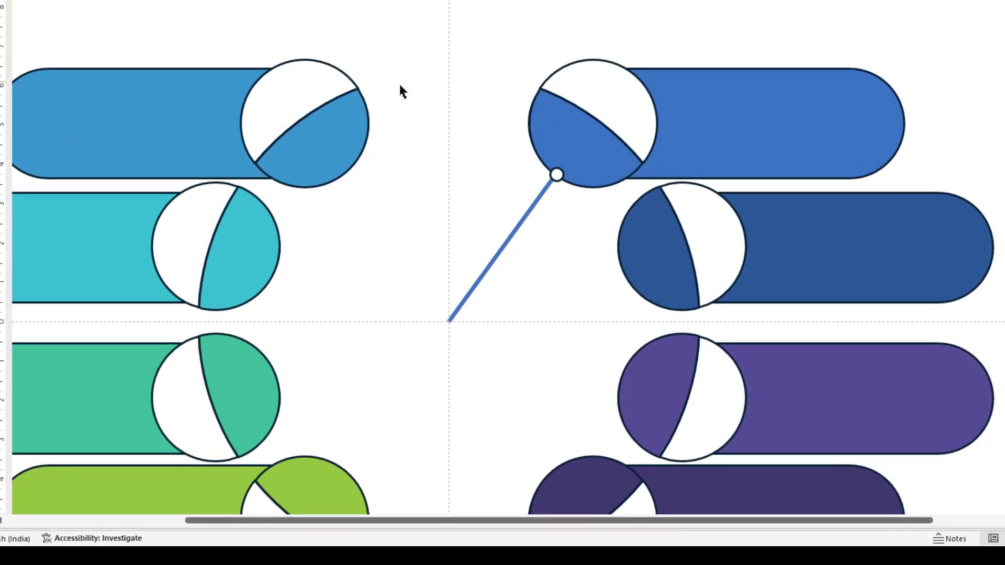
Step: Group the connector, duplicate it, rotate the copy 36° and snap its end to the centre
left_click(500, 251)
right_click(544, 194)
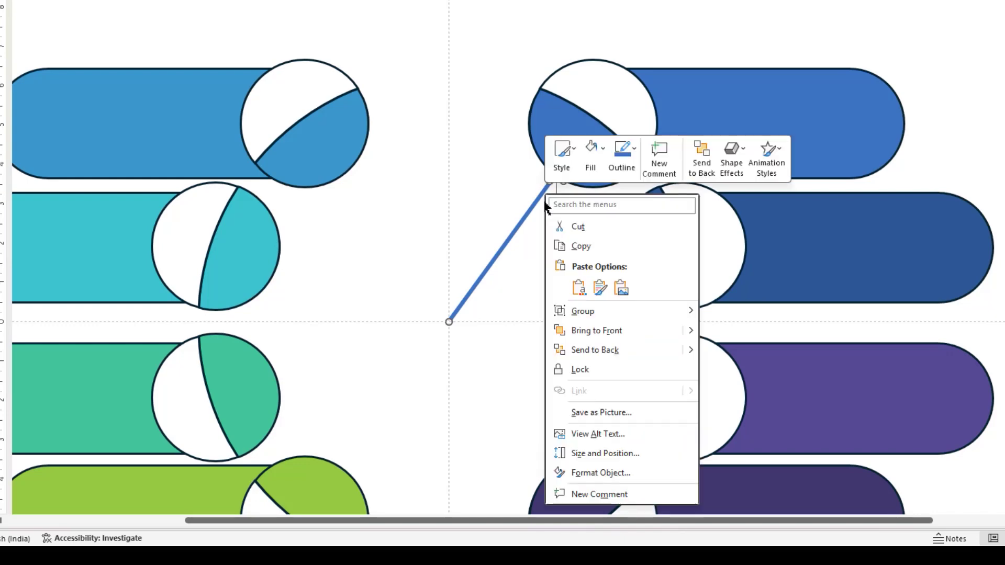
mouse_move(617, 315)
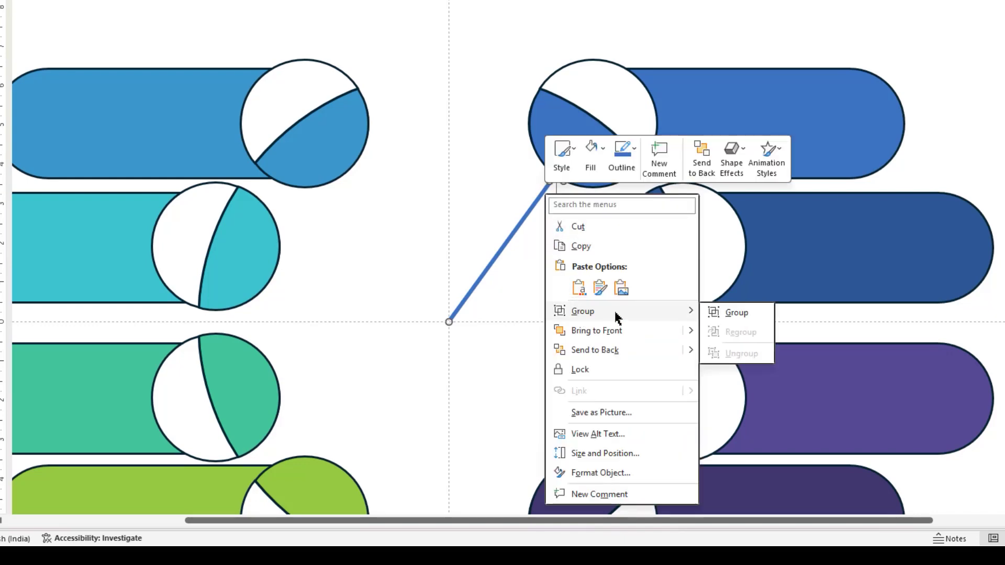
left_click(718, 312)
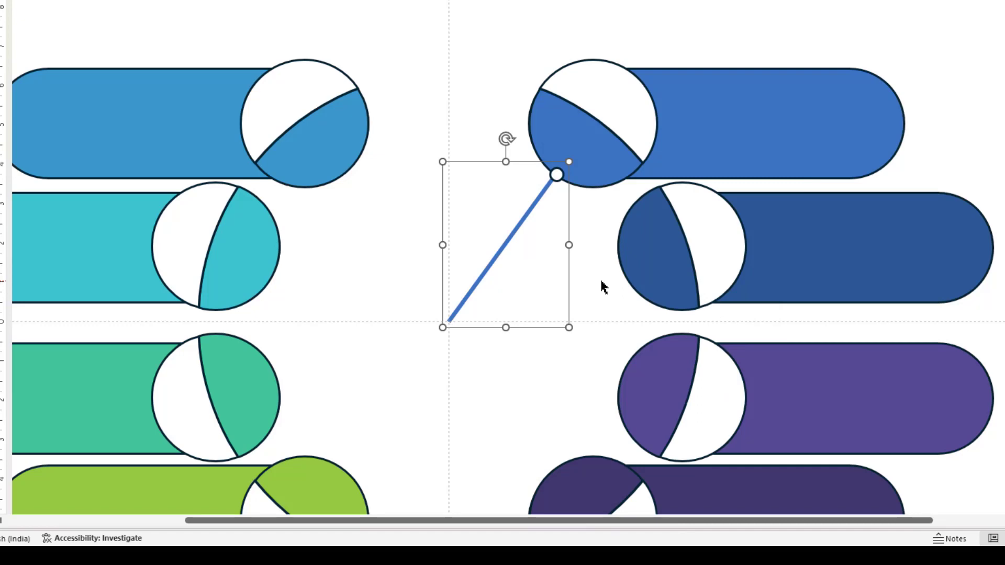
key("ctrl+d")
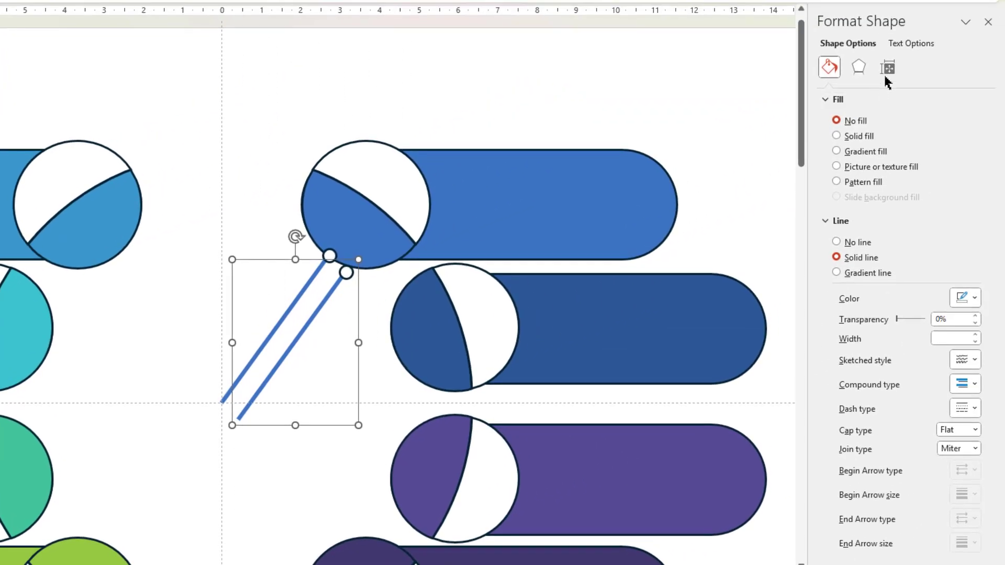
left_click(887, 69)
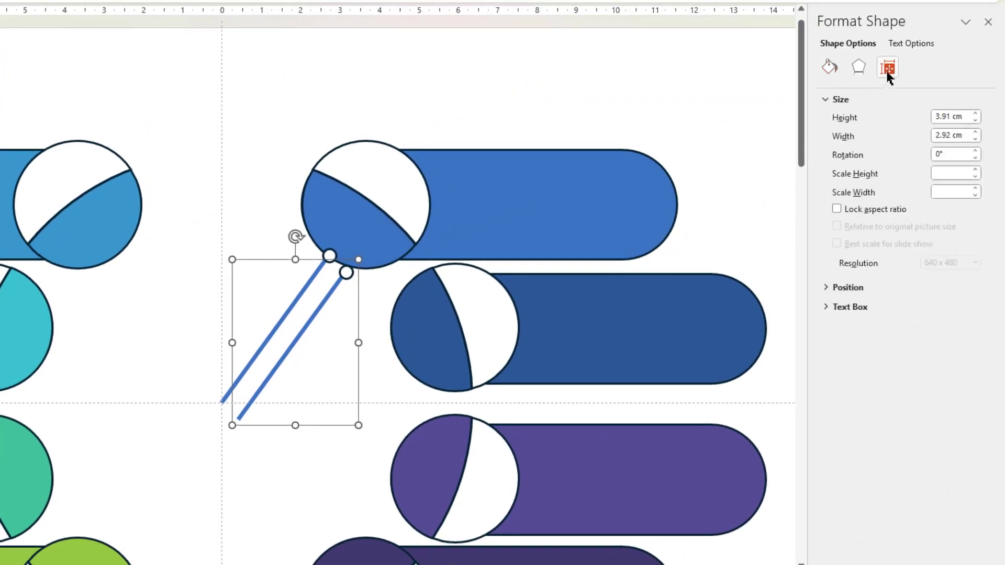
left_click(946, 155)
type("36")
key("Return")
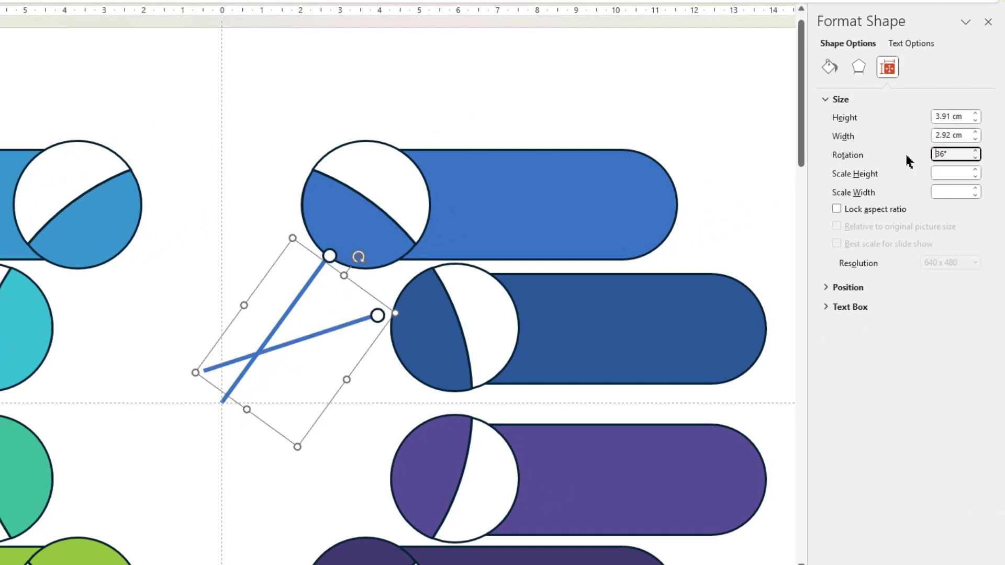
left_click_drag(309, 357, 322, 370)
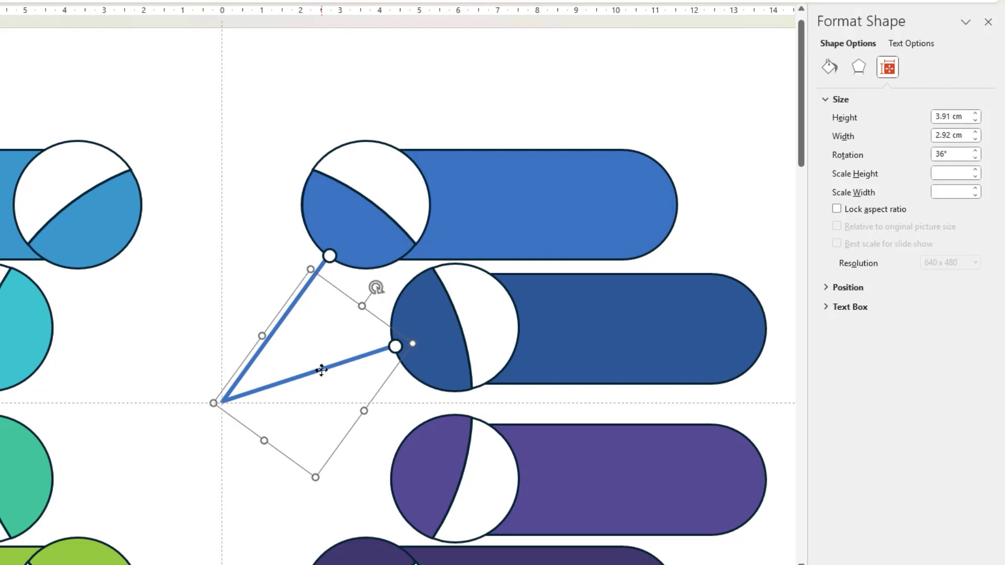
Step: Group both lines, duplicate the pair, flip it vertically and move it to the lower-right circles
left_click(324, 266, "shift")
right_click(324, 269)
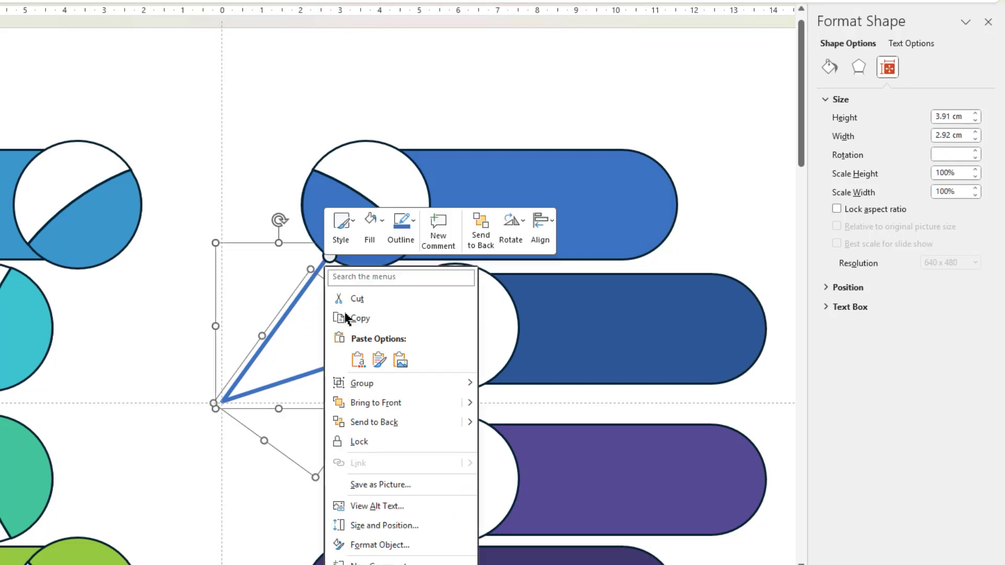
mouse_move(451, 384)
left_click(503, 386)
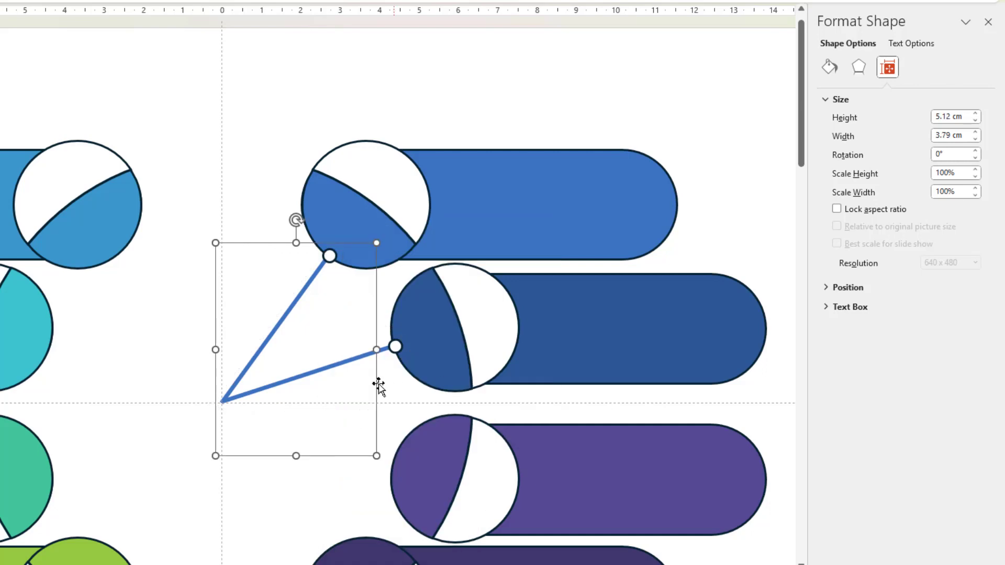
key("ctrl+d")
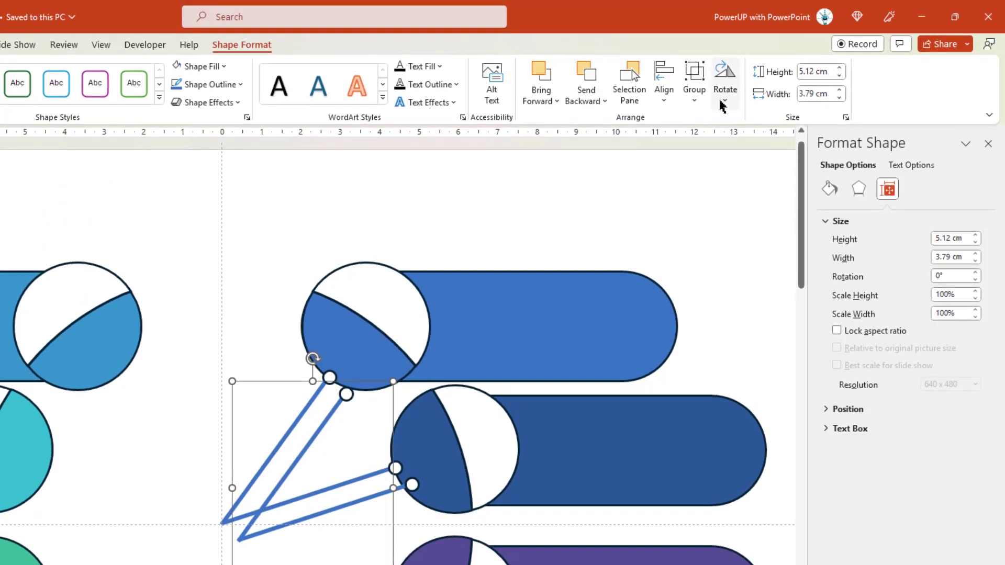
left_click(725, 101)
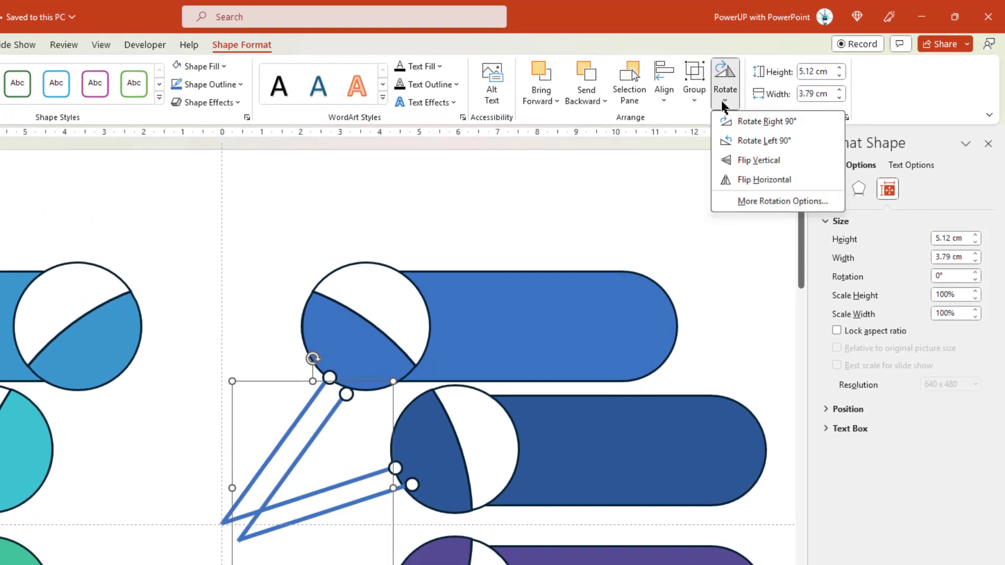
left_click(732, 160)
left_click_drag(481, 365, 489, 429)
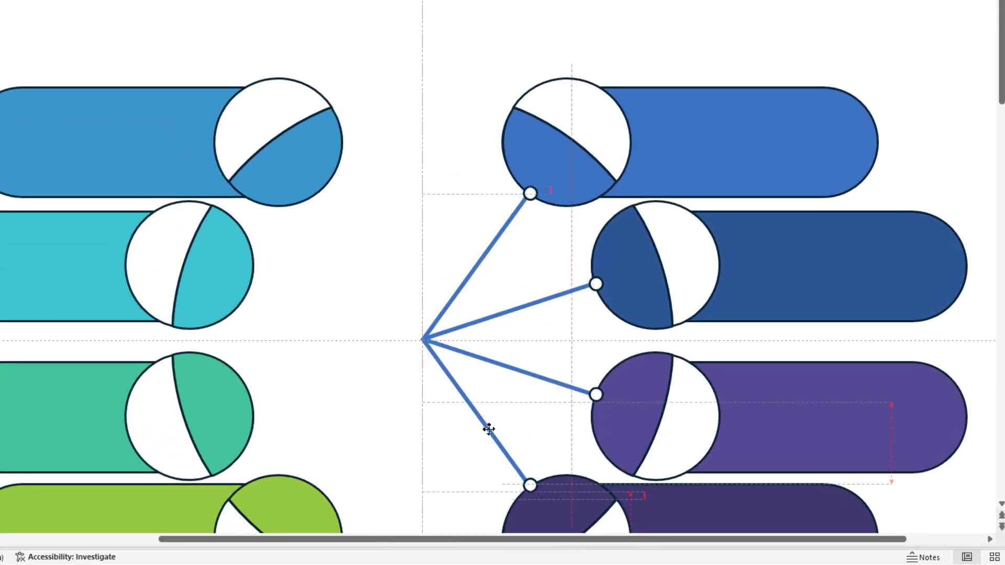
Step: Group the four right spokes, duplicate them, flip horizontally and move the copy onto the left circles
left_click(489, 249, "shift")
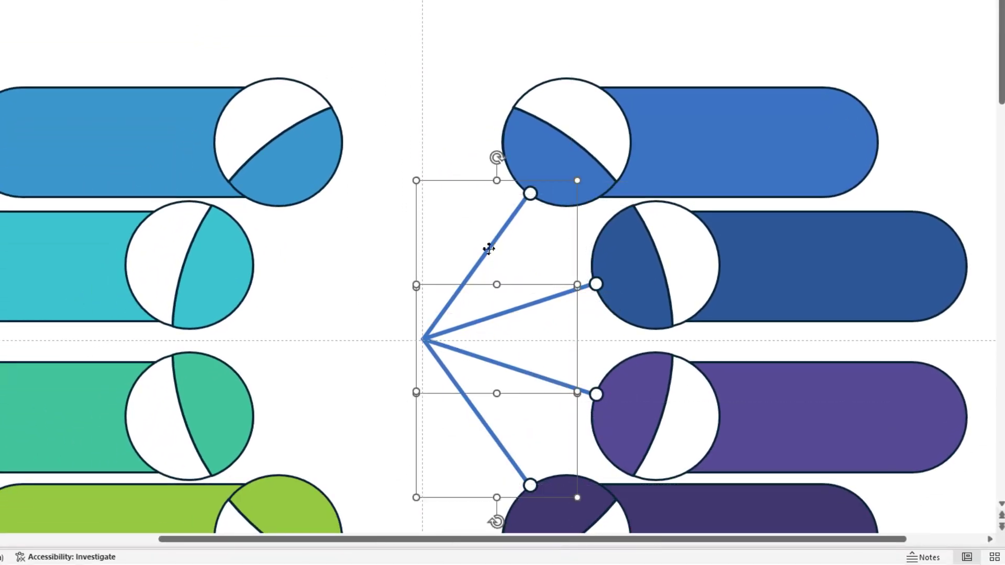
right_click(489, 249)
mouse_move(570, 373)
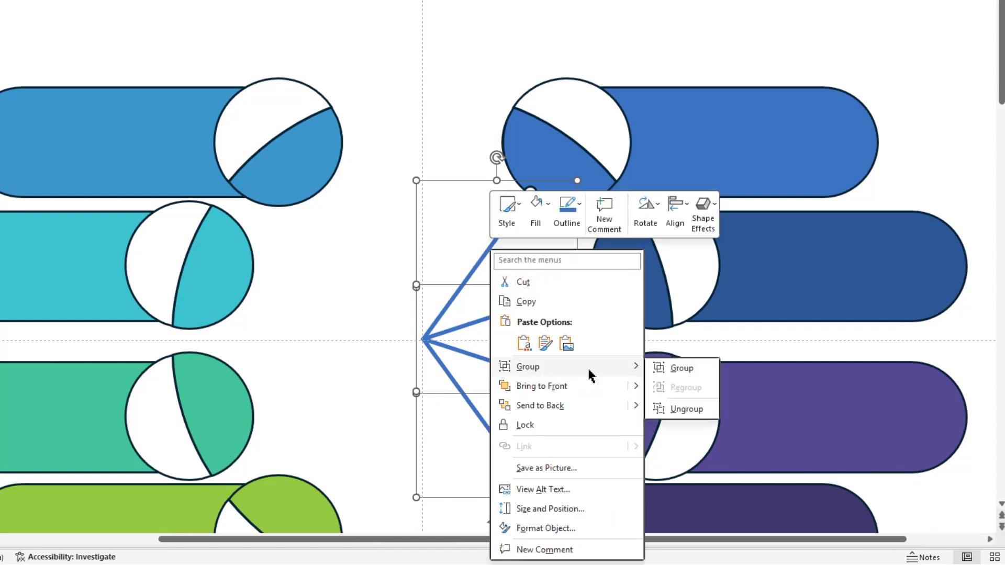
left_click(667, 369)
key("ctrl+d")
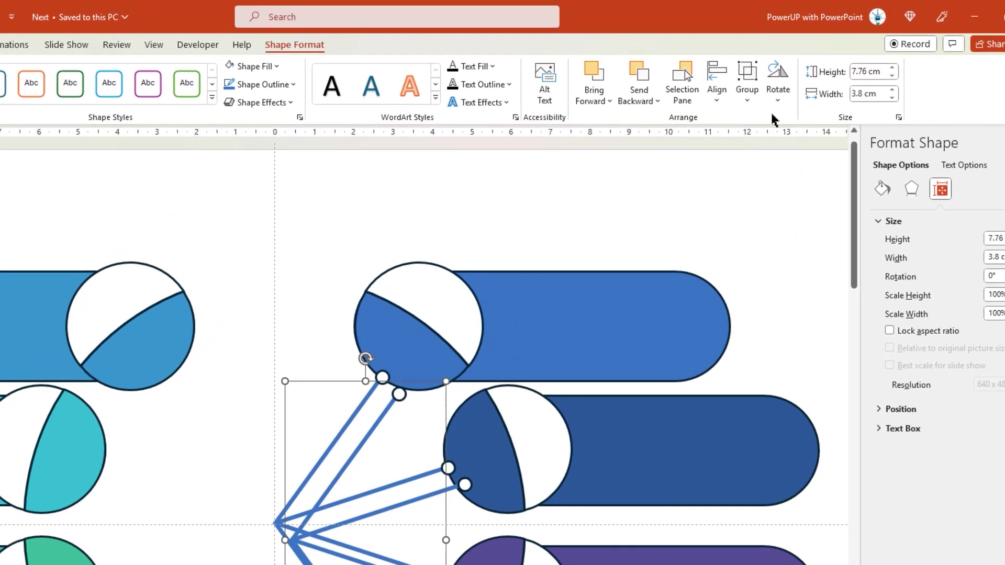
left_click(777, 96)
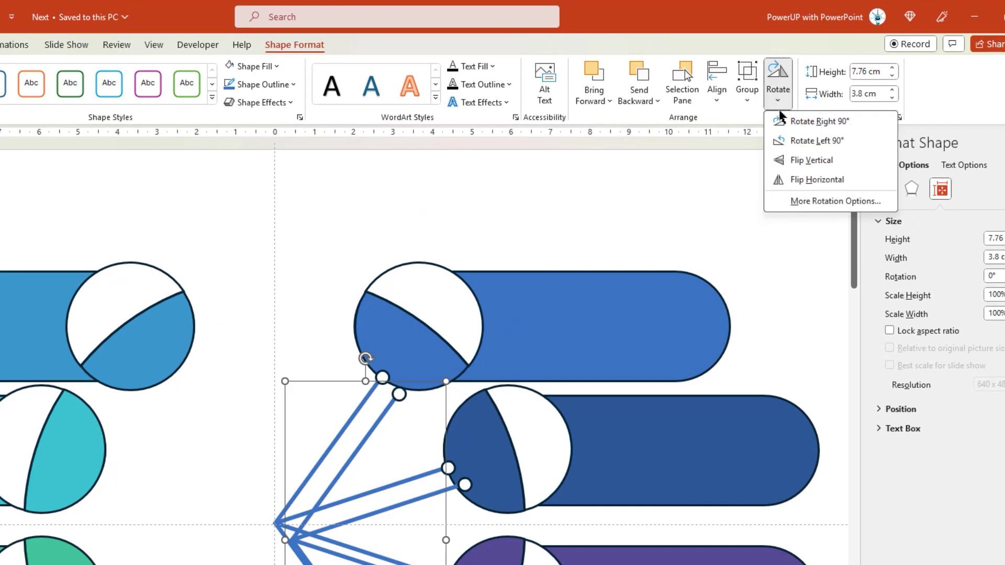
left_click(794, 179)
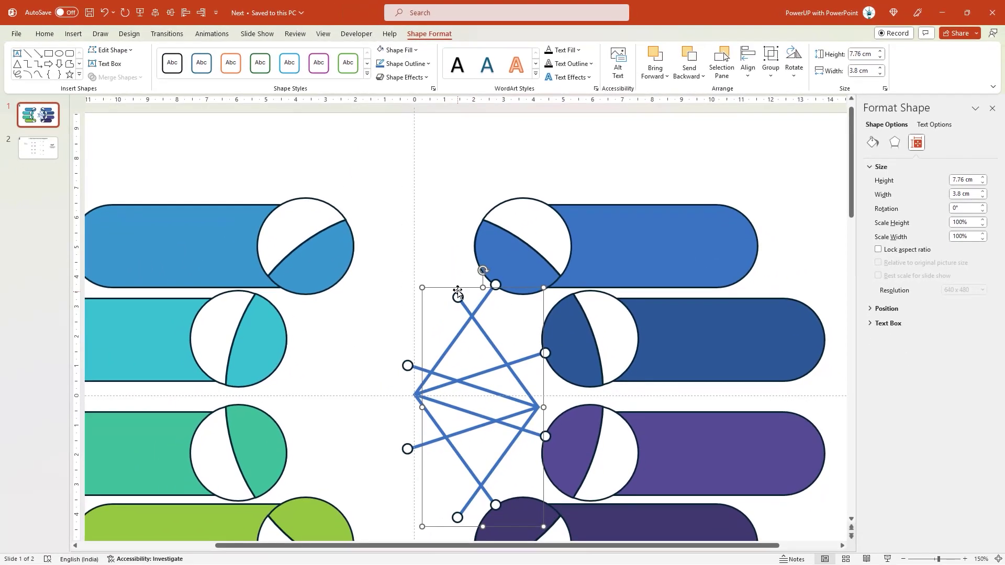
left_click_drag(455, 292, 339, 277)
Step: Group the left and right spokes into one eight-spoke group
left_click(448, 358, "shift")
right_click(449, 359)
mouse_move(499, 208)
left_click(582, 235)
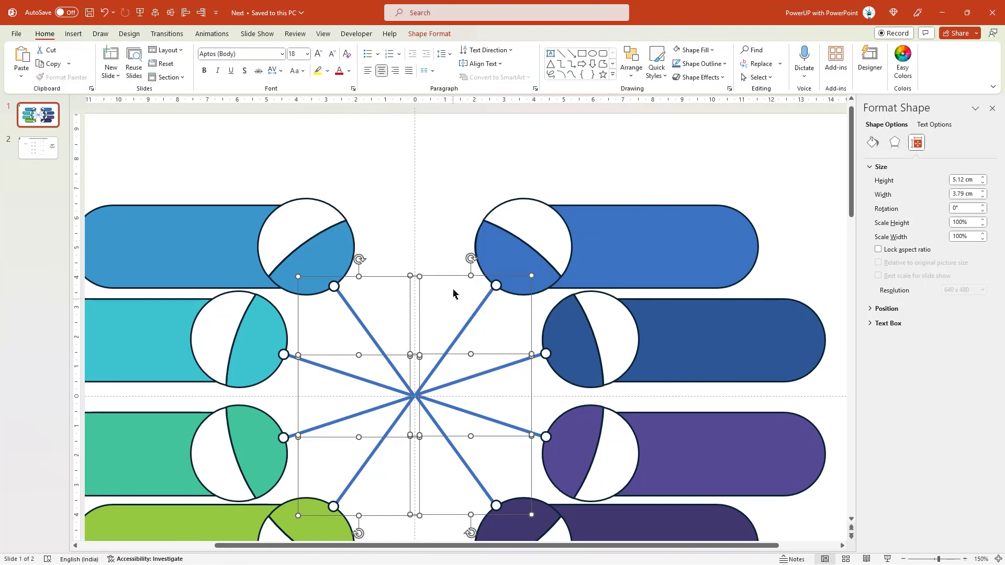
Step: Eyedrop the dark blue bar's colour onto the first spoke's outline
left_click(450, 265)
left_click(504, 370)
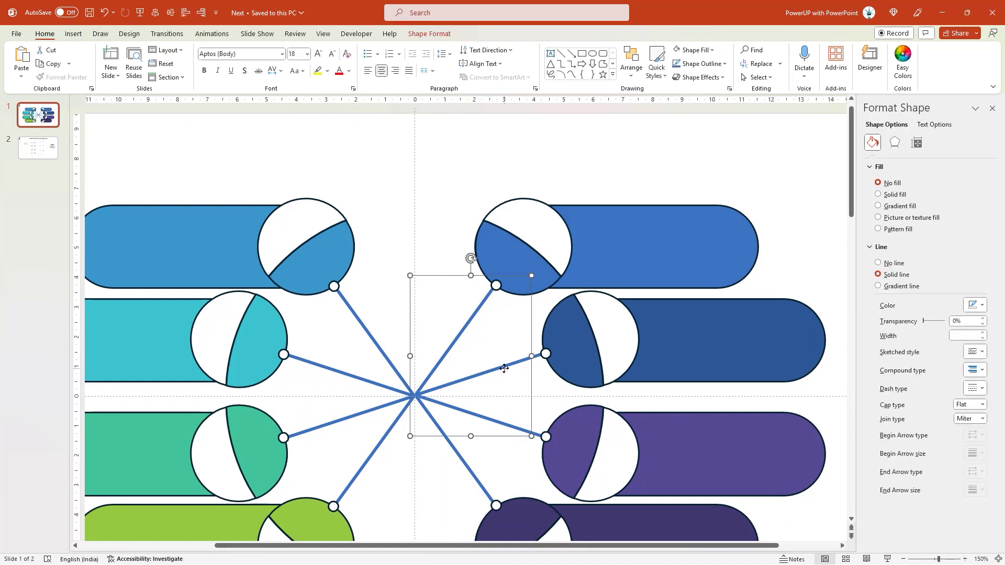
left_click(504, 369)
left_click(982, 290)
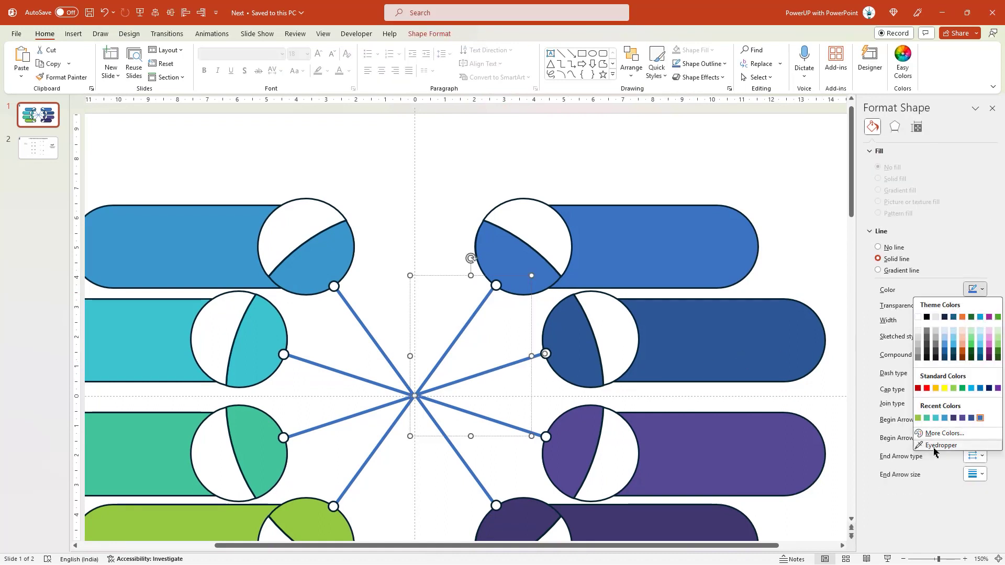
left_click(929, 448)
left_click(696, 335)
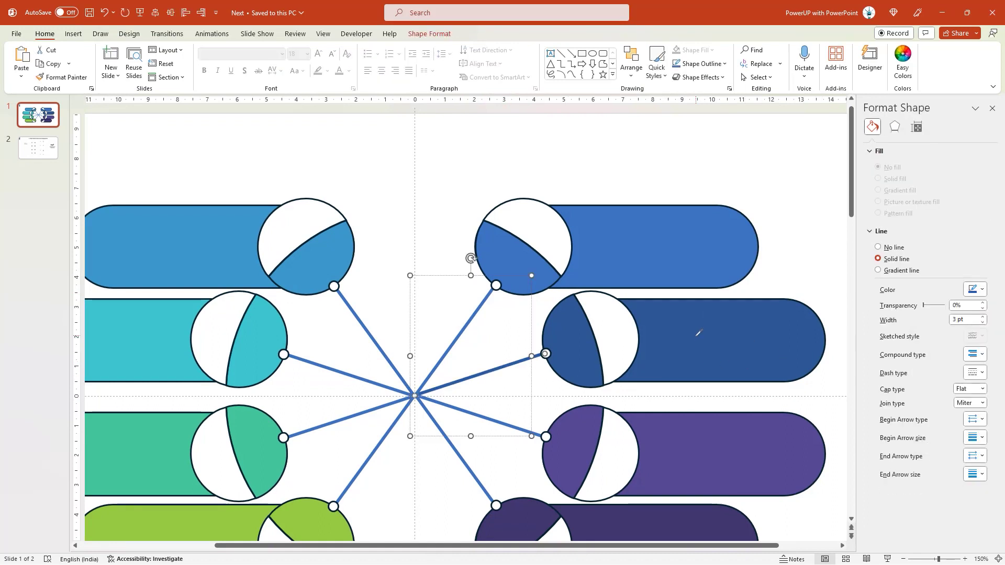
Step: Recolour the next two spokes to match the purple and dark purple bars
left_click(498, 423)
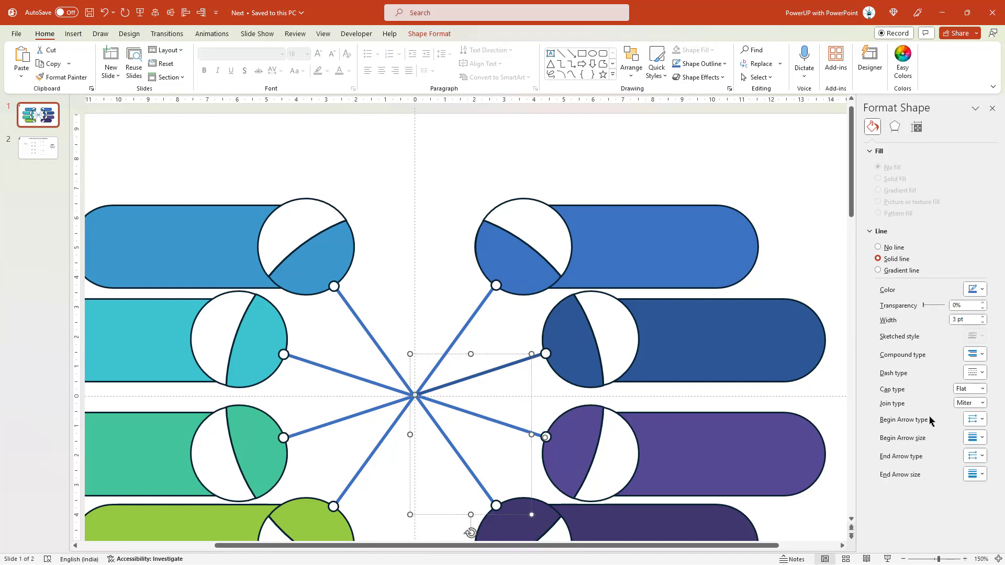
left_click(976, 294)
left_click(930, 447)
left_click(732, 455)
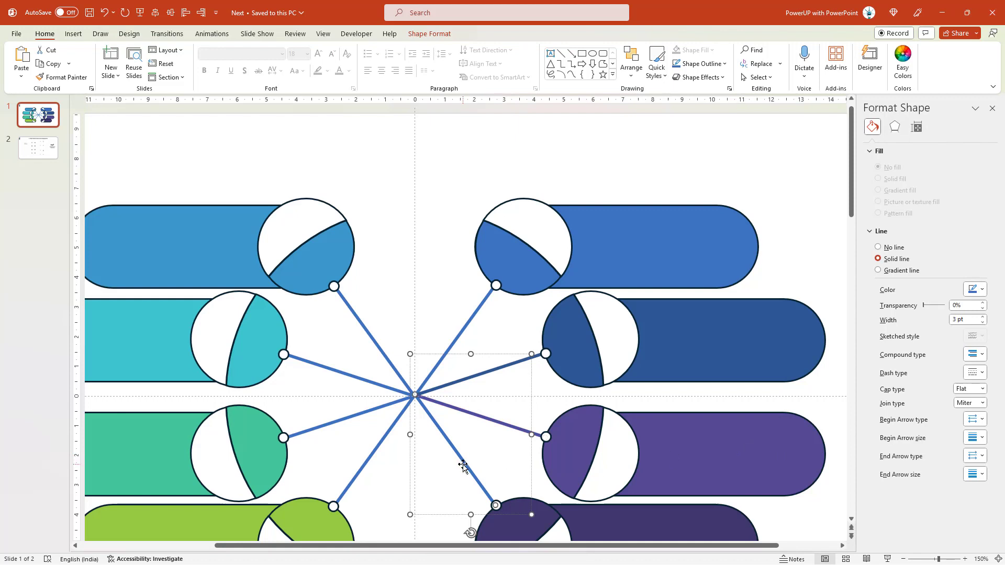
left_click(977, 290)
left_click(929, 439)
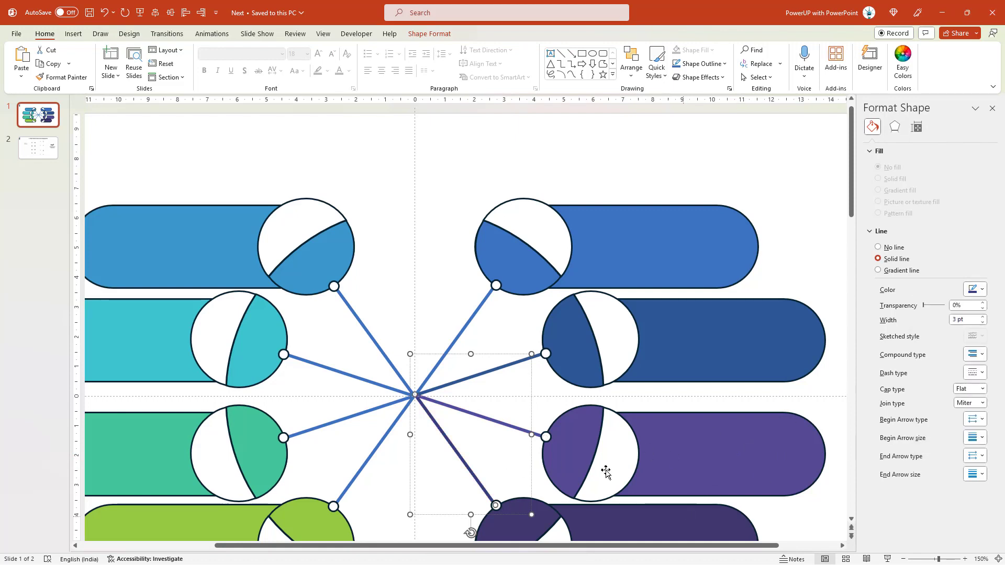
left_click(716, 494)
left_click(374, 341)
Step: Match the upper-left and middle-left connectors to their blue and cyan circles
left_click(976, 289)
left_click(930, 439)
left_click(335, 255)
left_click(335, 371)
left_click(976, 290)
left_click(930, 439)
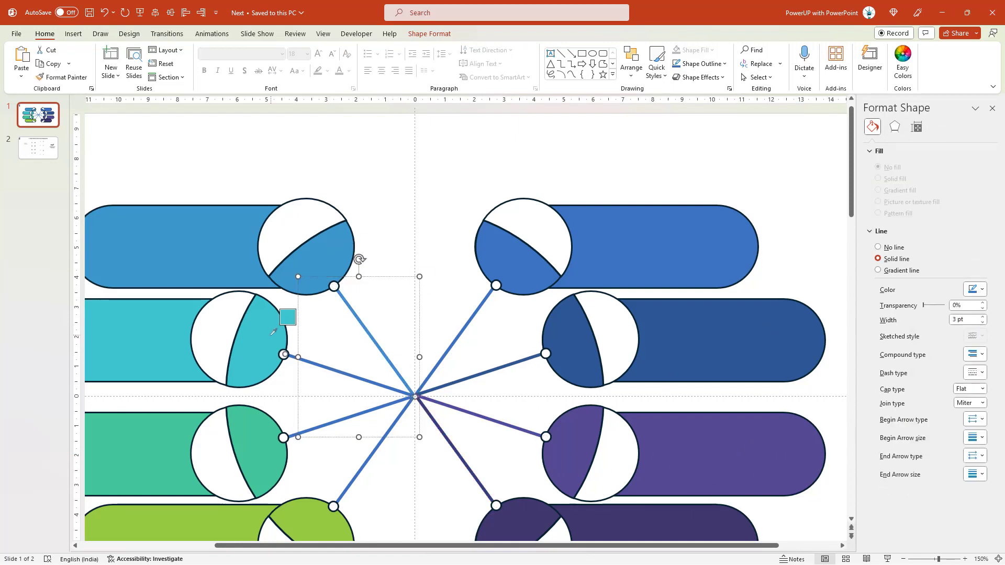
left_click(288, 317)
left_click(352, 415)
left_click(976, 289)
Step: Match the lower-left connectors to the teal and green circles, then deselect
left_click(937, 446)
left_click(276, 418)
left_click(373, 454)
left_click(976, 290)
left_click(937, 445)
left_click(305, 497)
left_click(407, 177)
scroll(424, 240, "down", 2)
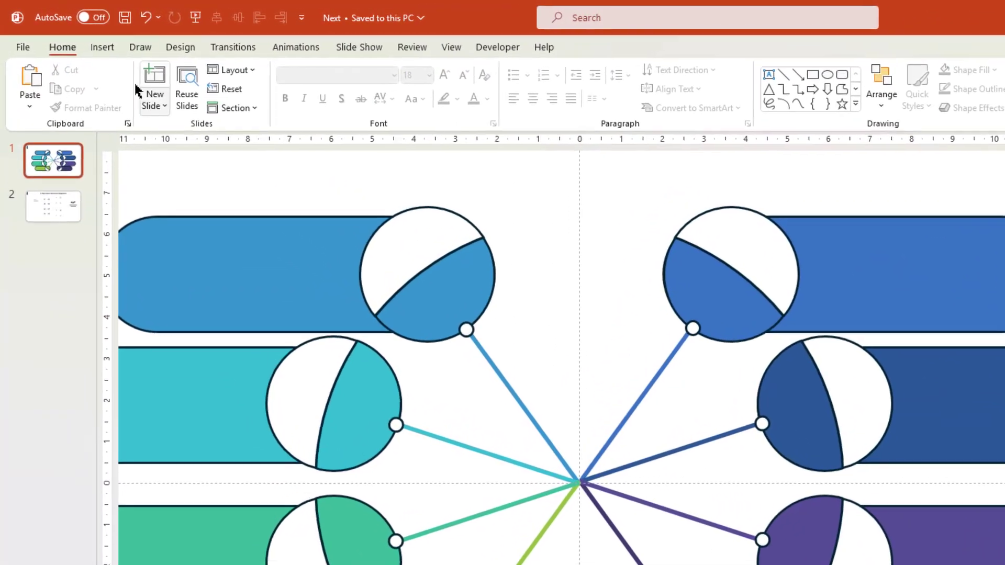
Step: Draw a circle centred where the connectors meet
left_click(108, 47)
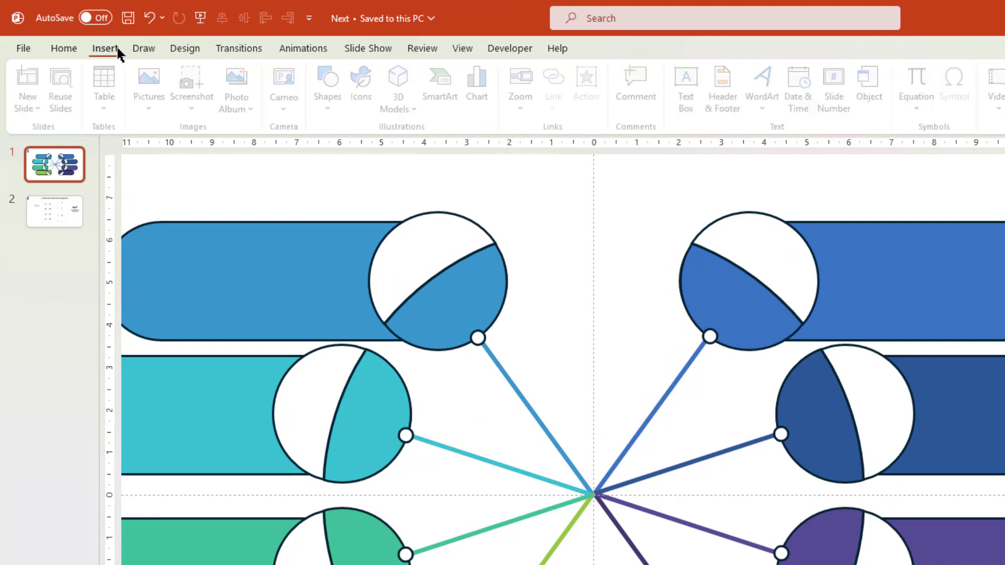
left_click(323, 95)
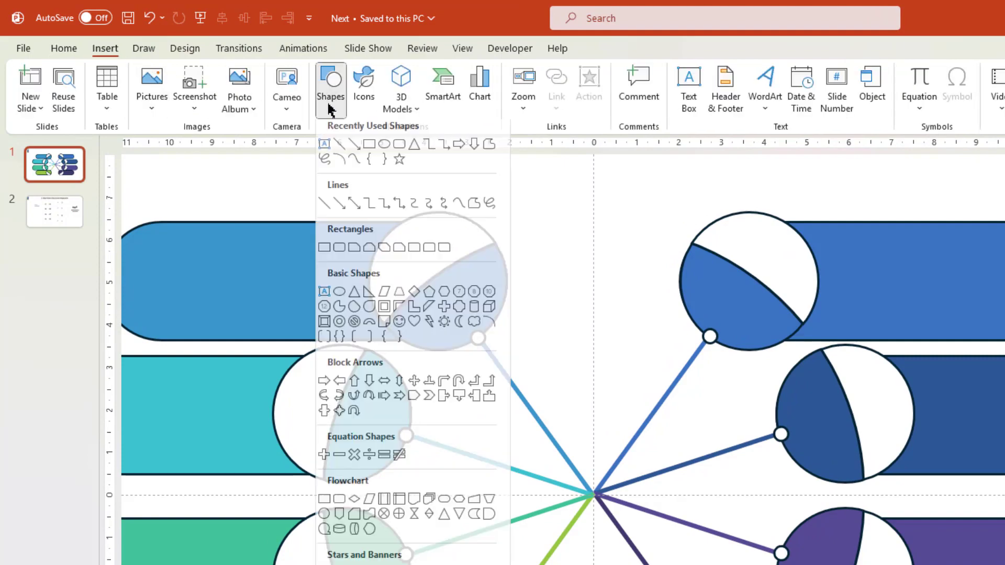
left_click(386, 152)
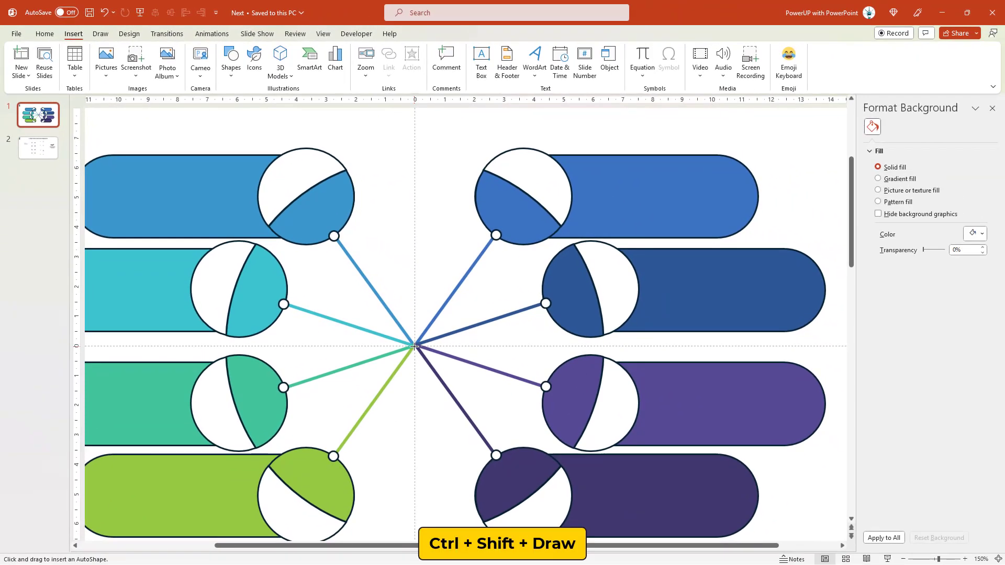
left_click_drag(415, 346, 503, 436)
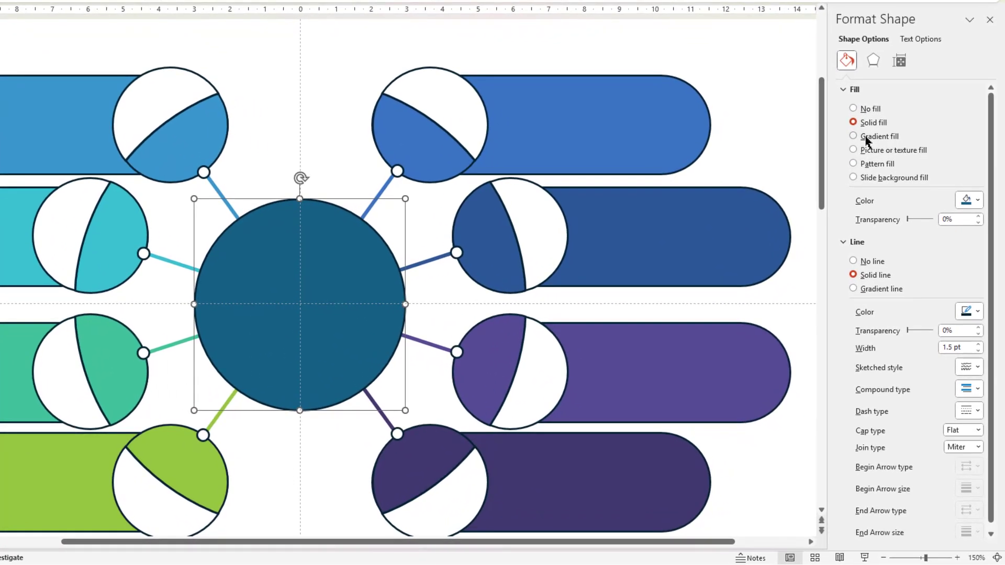
Step: Give the circle a two-stop gradient fill, white to light grey at about 92%
left_click(889, 207)
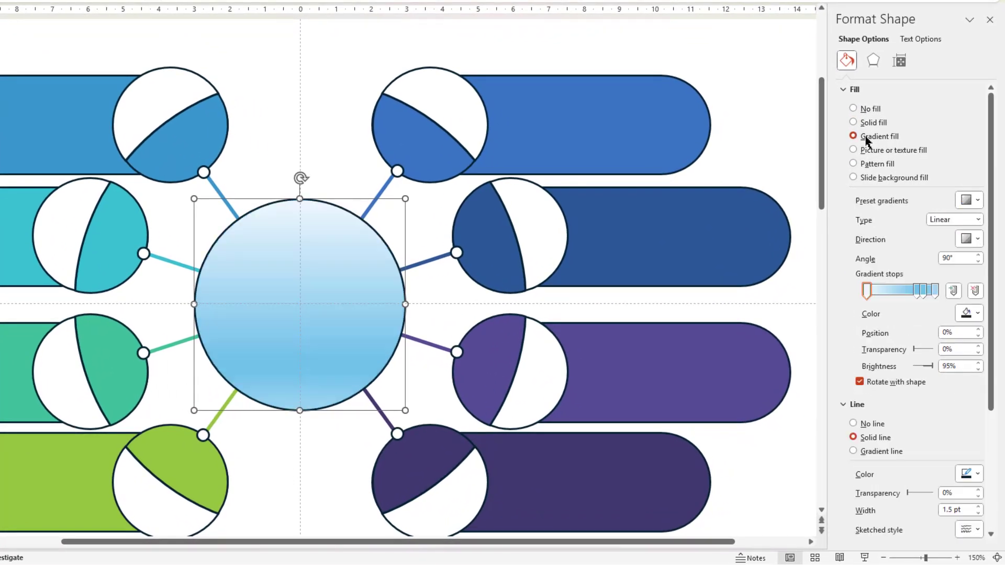
left_click(974, 291)
left_click(975, 291)
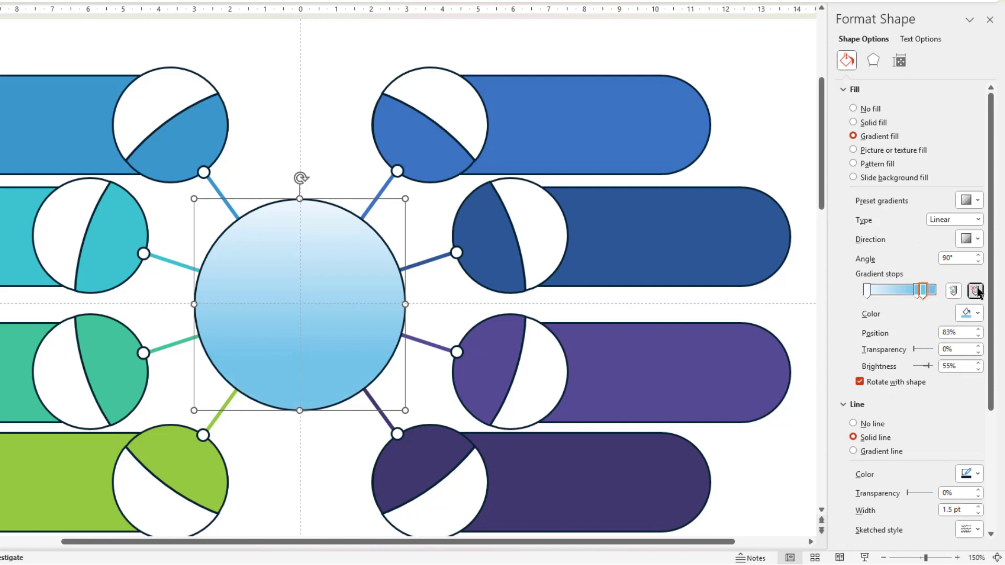
left_click(918, 291)
left_click_drag(920, 296, 930, 295)
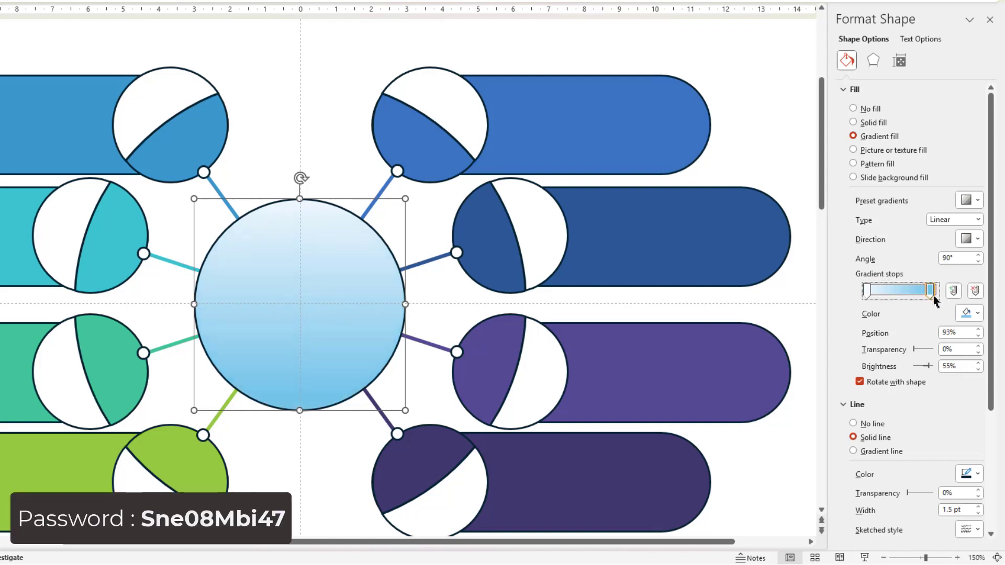
left_click(972, 313)
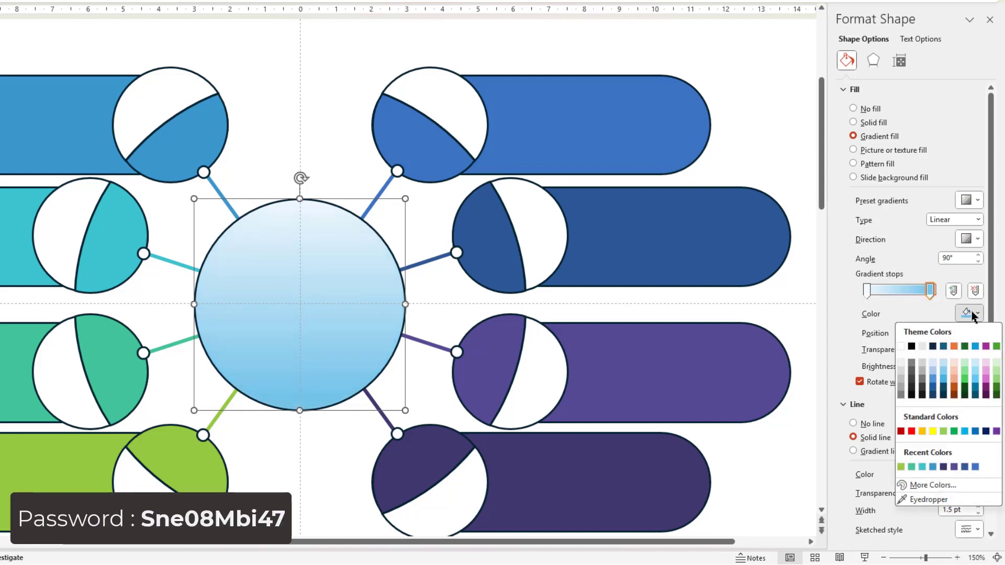
left_click(900, 372)
left_click(866, 291)
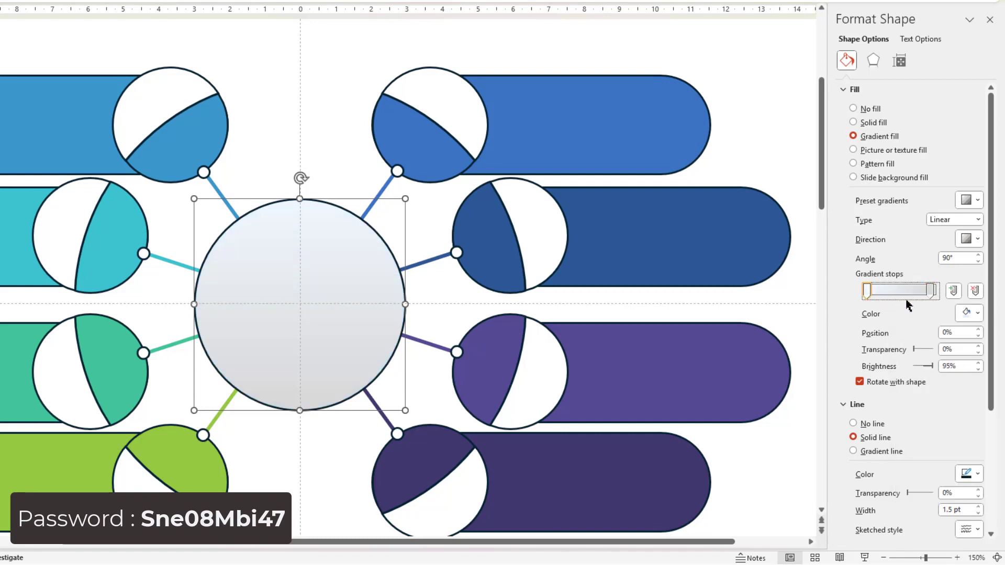
left_click(976, 313)
left_click(901, 347)
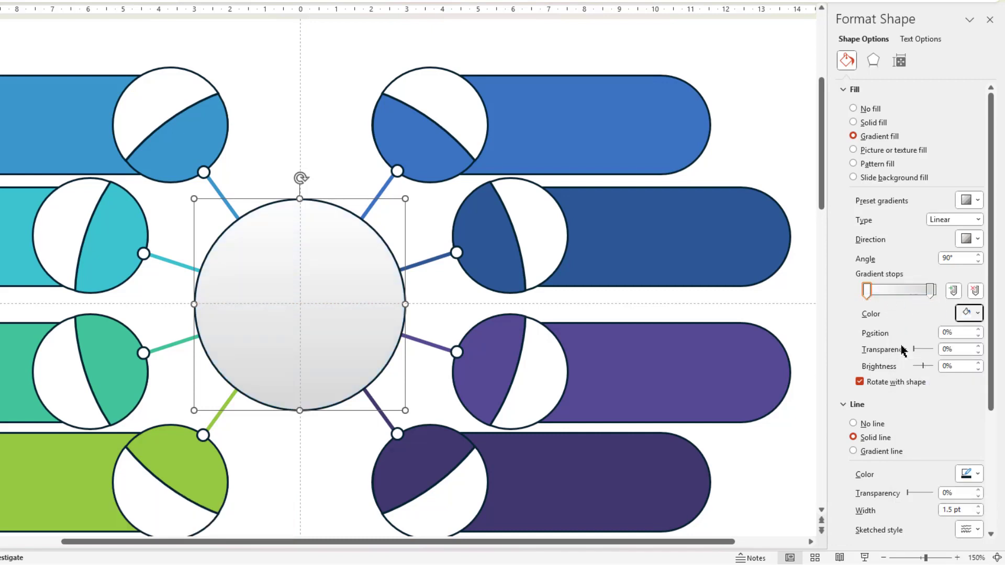
Step: Give the circle a two-stop gradient outline from light grey to white
scroll(993, 415, "down", 5)
left_click(875, 286)
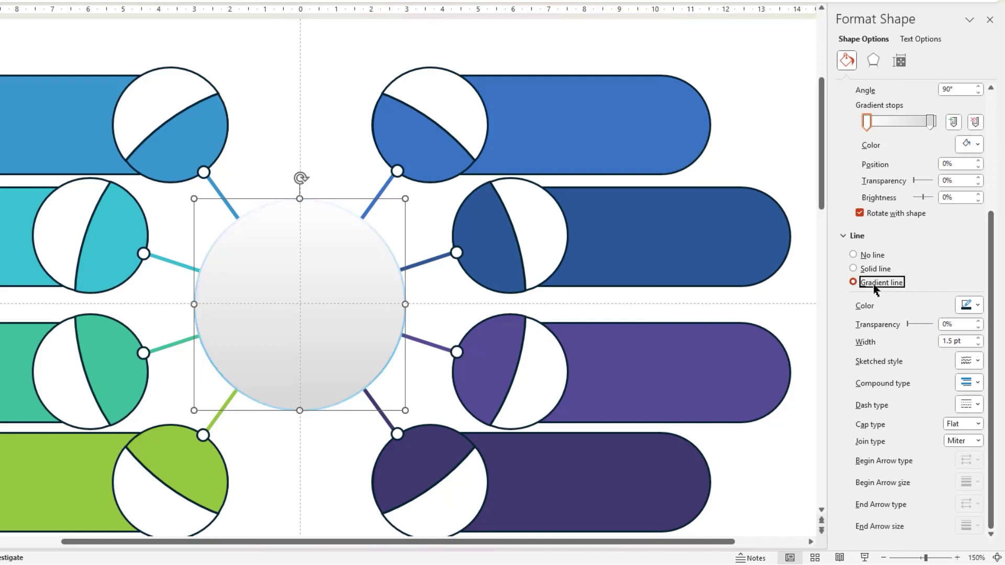
left_click(937, 395)
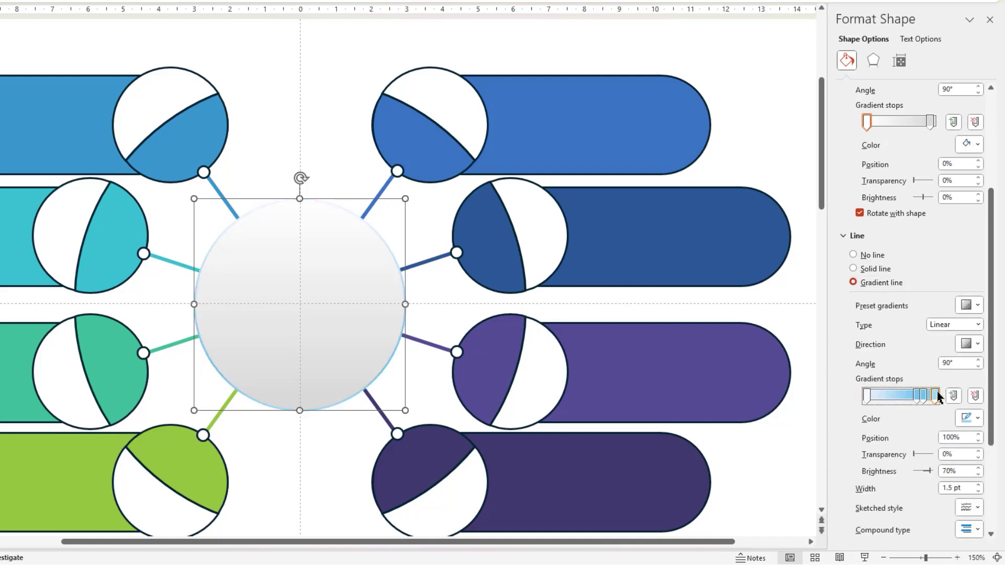
left_click(974, 397)
left_click_drag(919, 399, 937, 399)
left_click(969, 418)
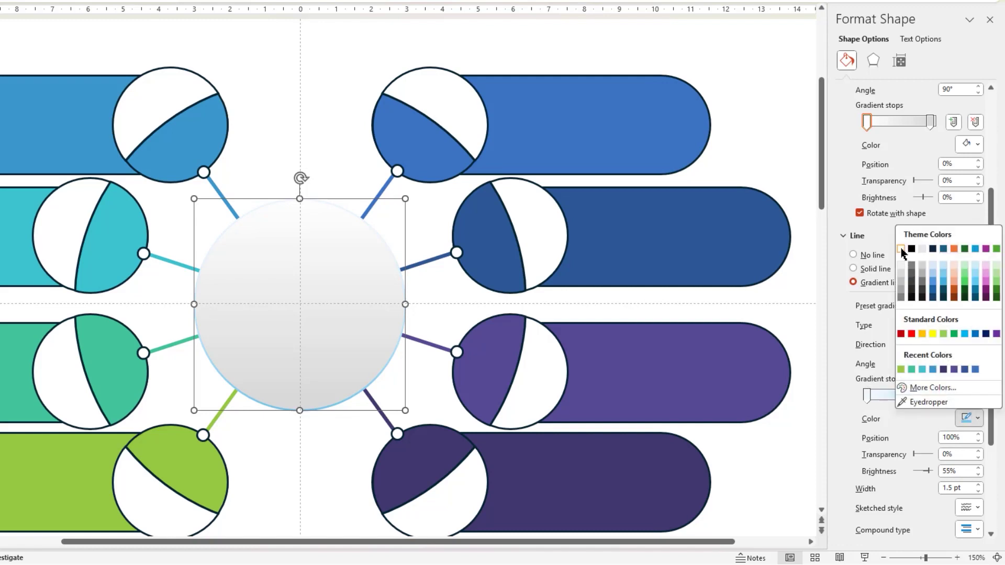
left_click(901, 249)
left_click(867, 396)
left_click(969, 418)
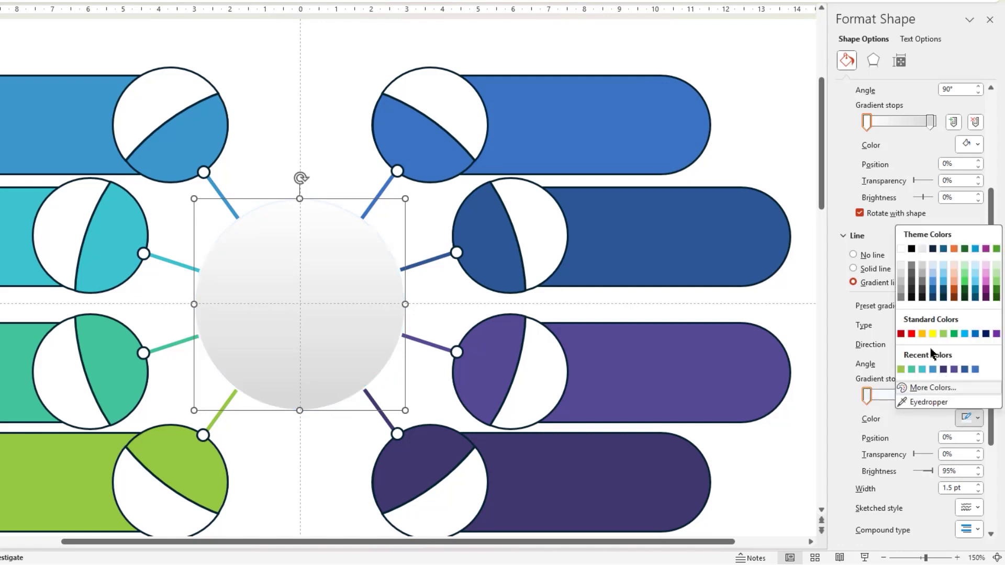
left_click(901, 273)
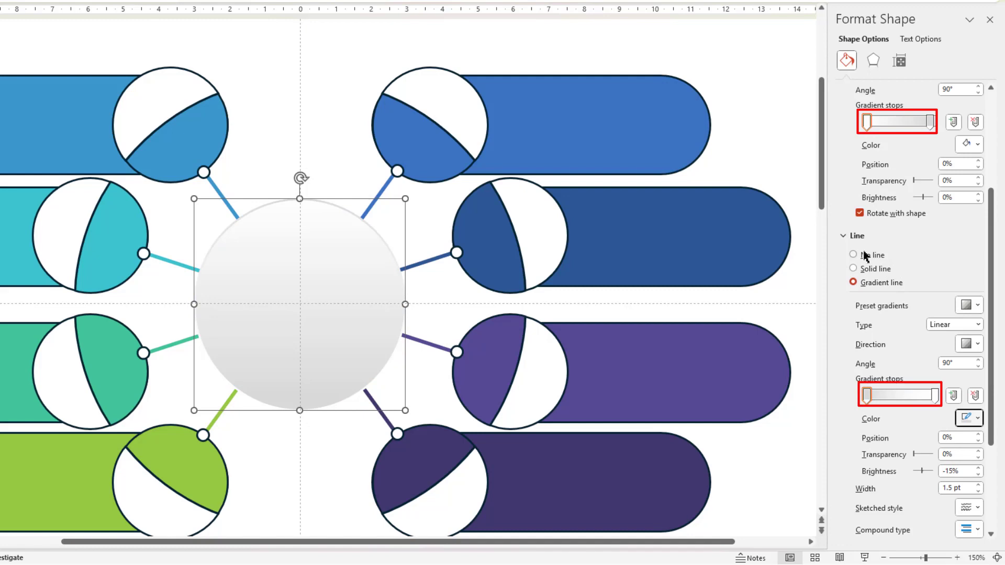
left_click(780, 155)
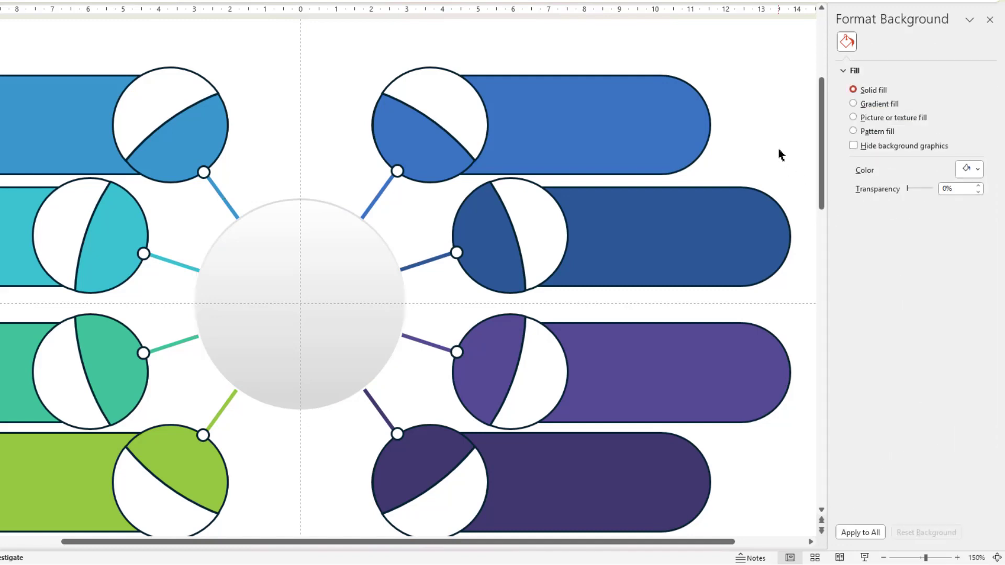
Step: Set the slide background to light grey
left_click(969, 168)
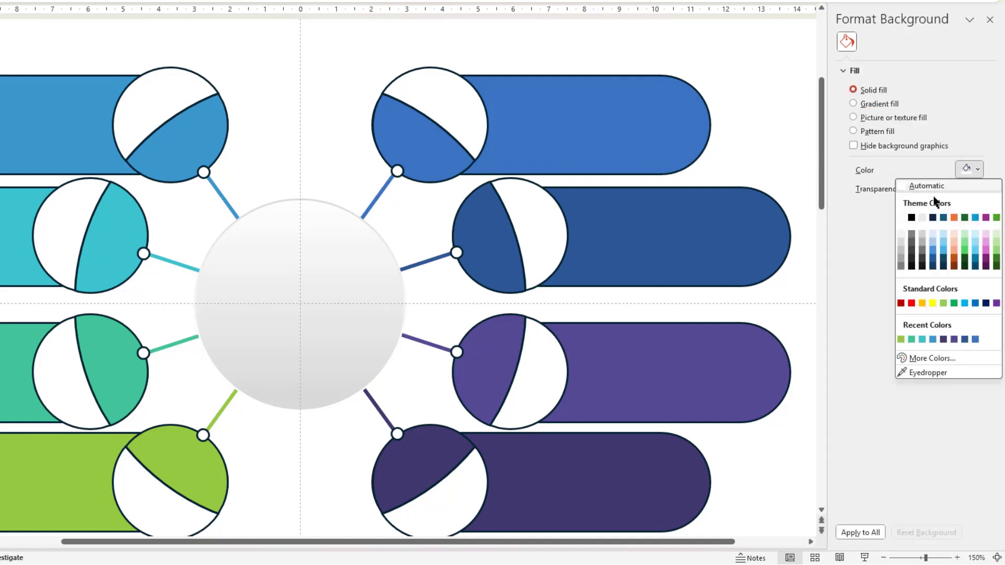
left_click(904, 242)
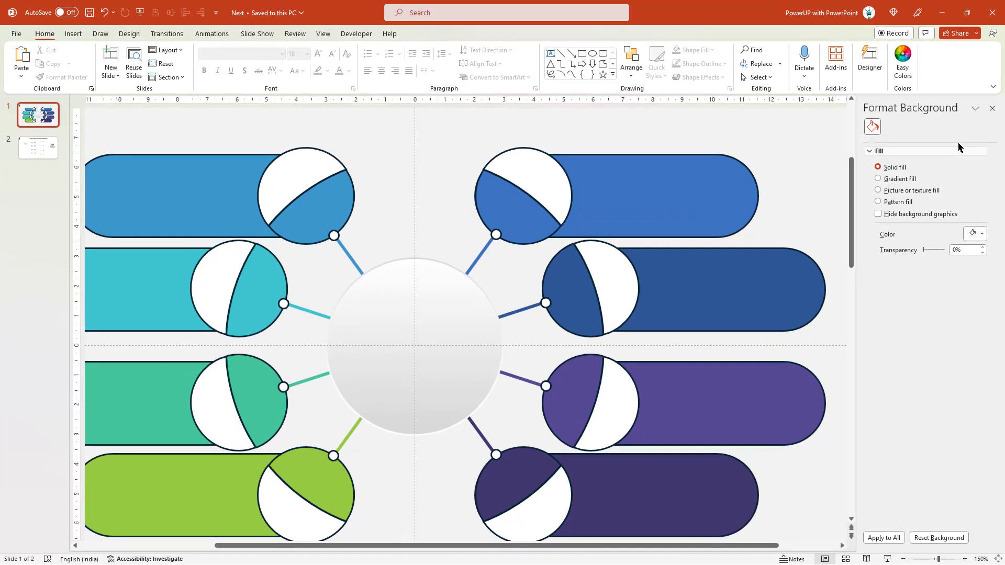
left_click(993, 109)
scroll(761, 295, "down", 5, "ctrl")
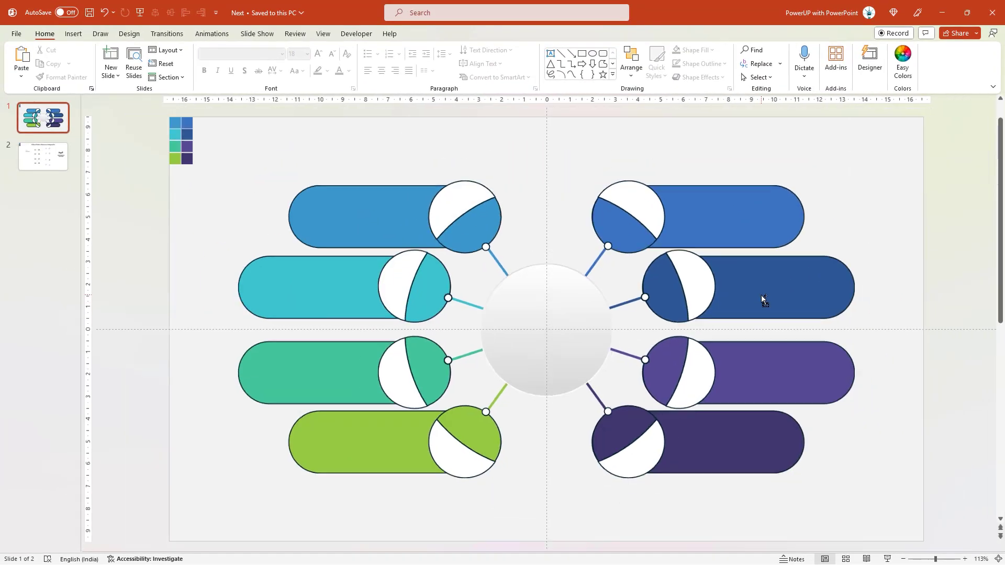
Step: Apply the centred outer shadow preset to the central circle
left_click(559, 339)
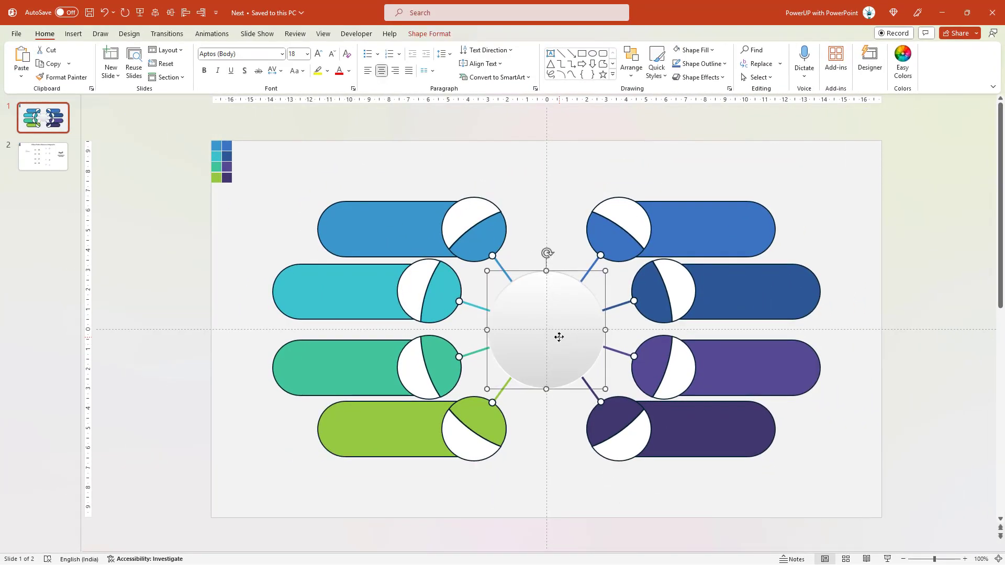
right_click(557, 346)
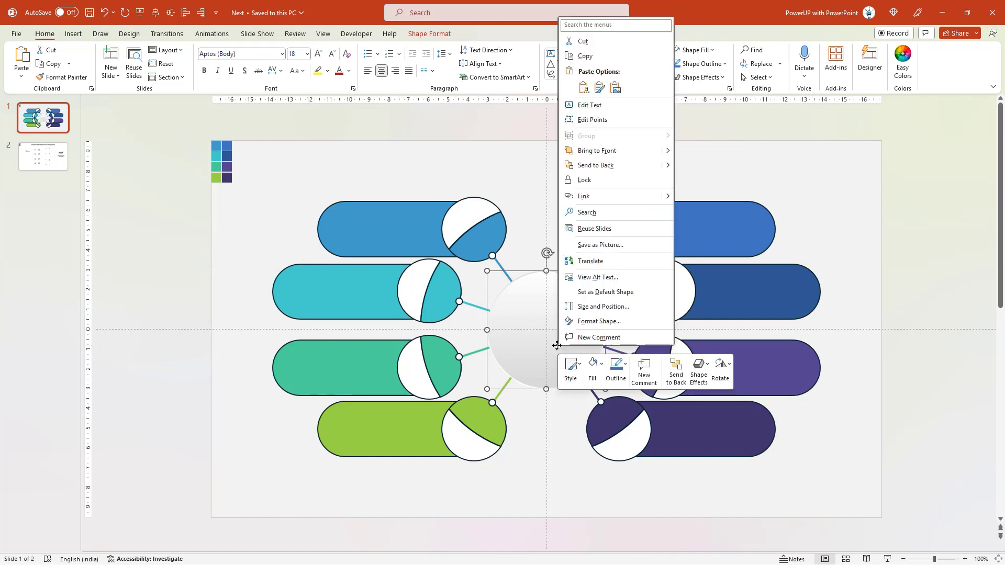
left_click(589, 321)
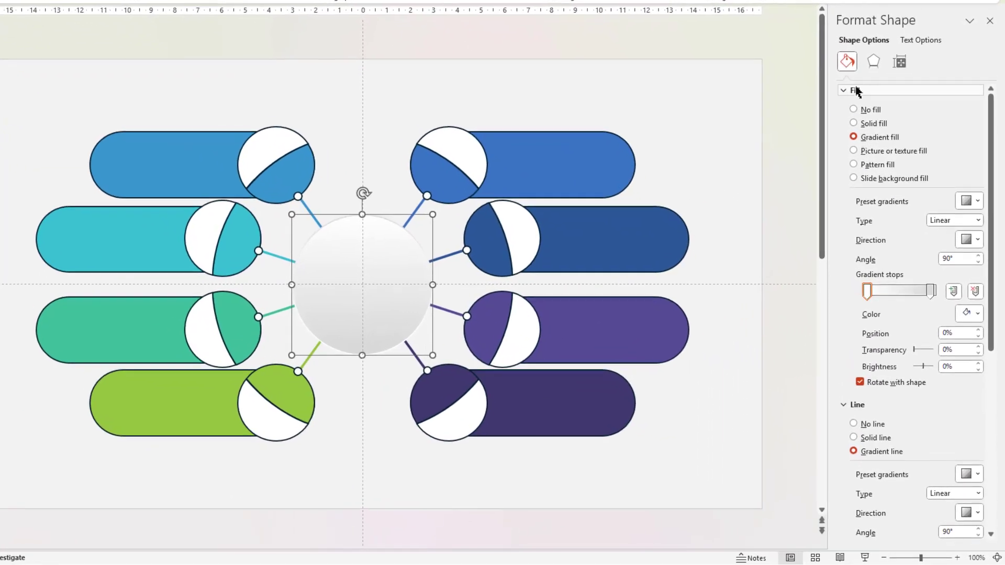
left_click(895, 142)
left_click(864, 85)
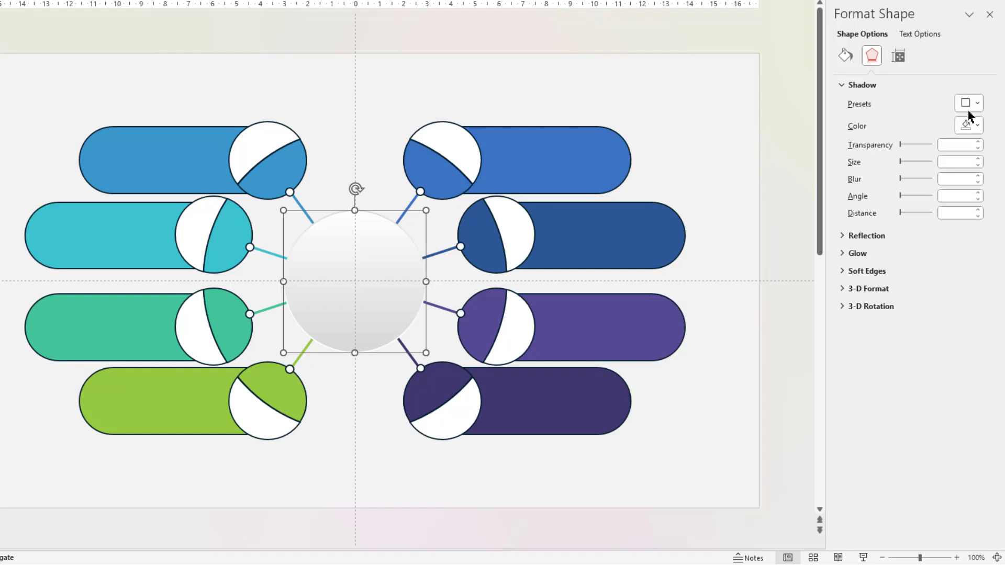
left_click(970, 104)
left_click(952, 244)
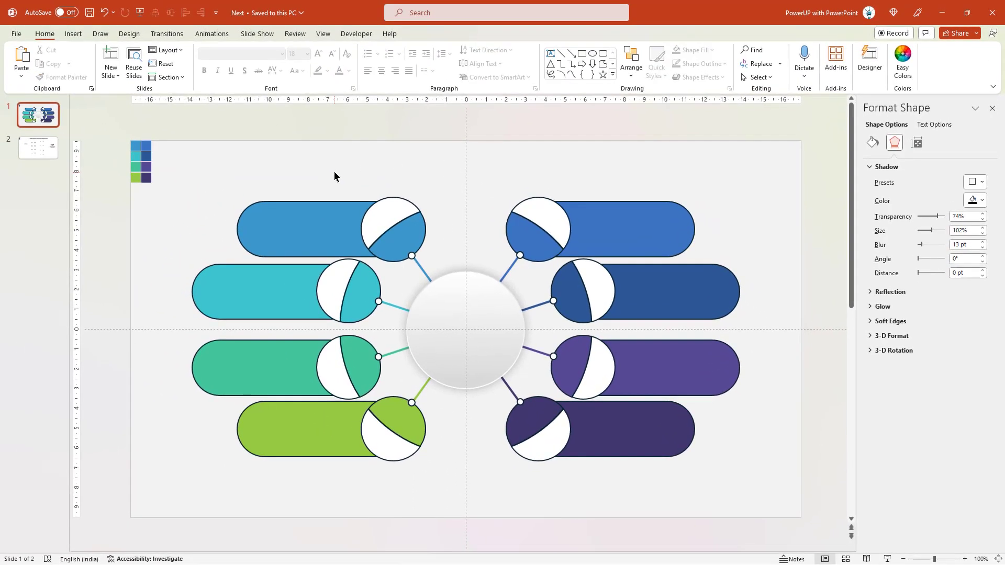
left_click(195, 95)
Step: Bring slide 2's eight icons onto slide 1 and put the chat icon in the top-left circle
left_click(45, 152)
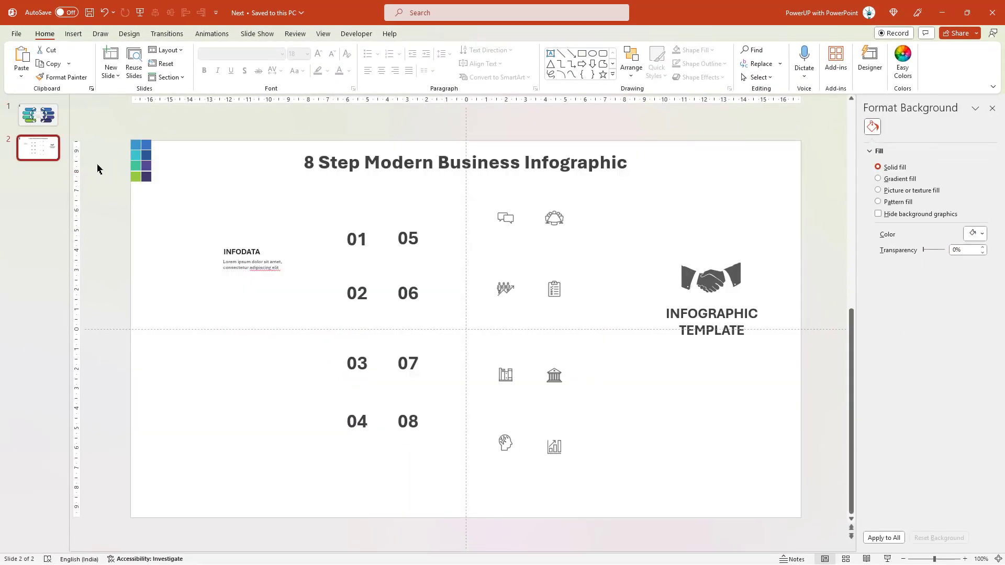
left_click_drag(617, 485, 466, 188)
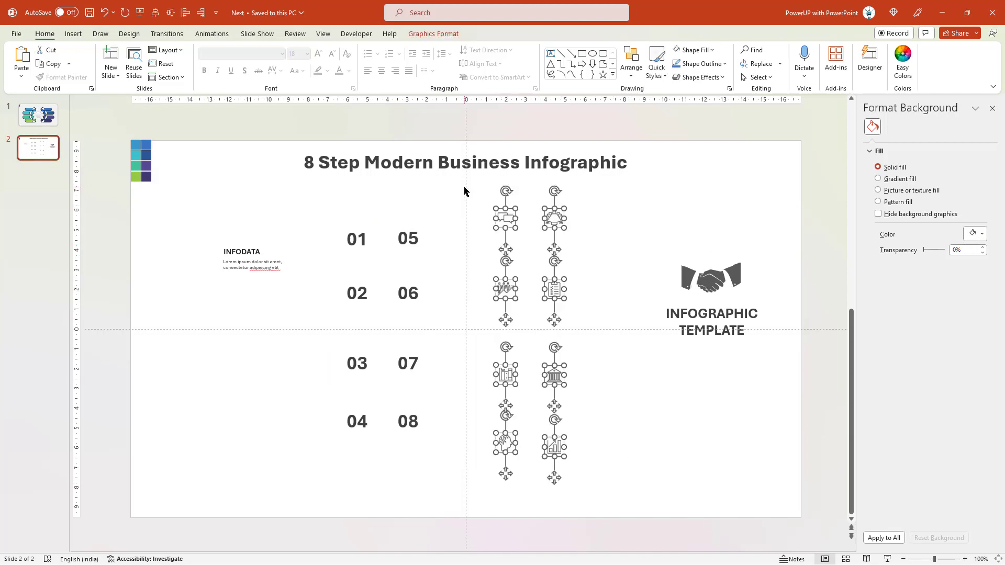
left_click(49, 125)
key("ctrl+v")
left_click_drag(506, 220, 385, 214)
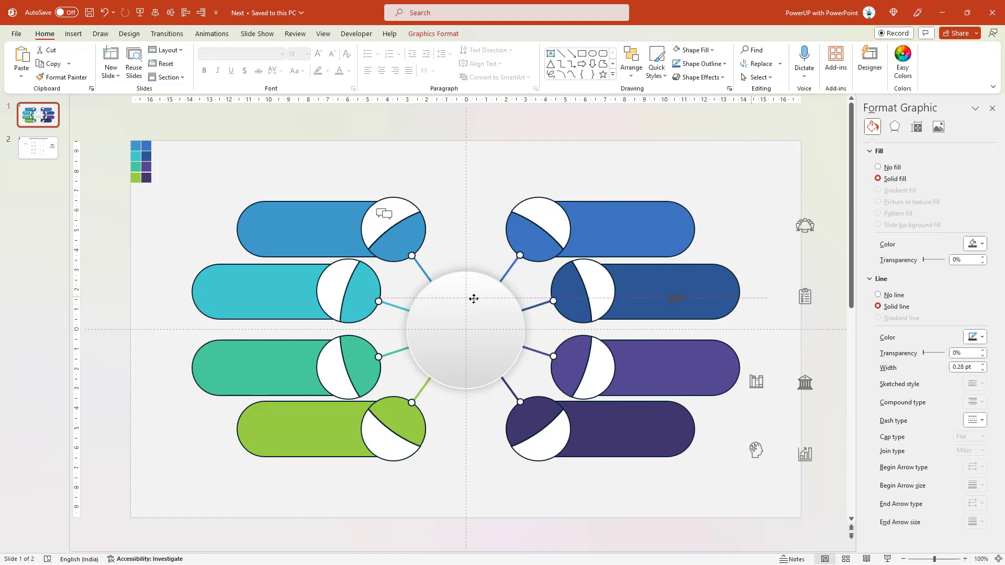